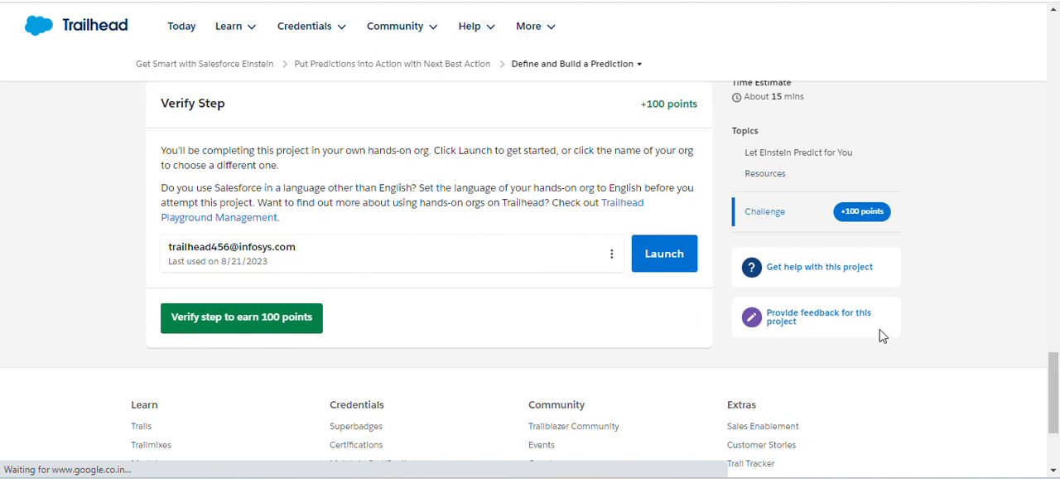
Launch the hands-on org and open Einstein Prediction Builder by finding it in Setup
left_click(665, 254)
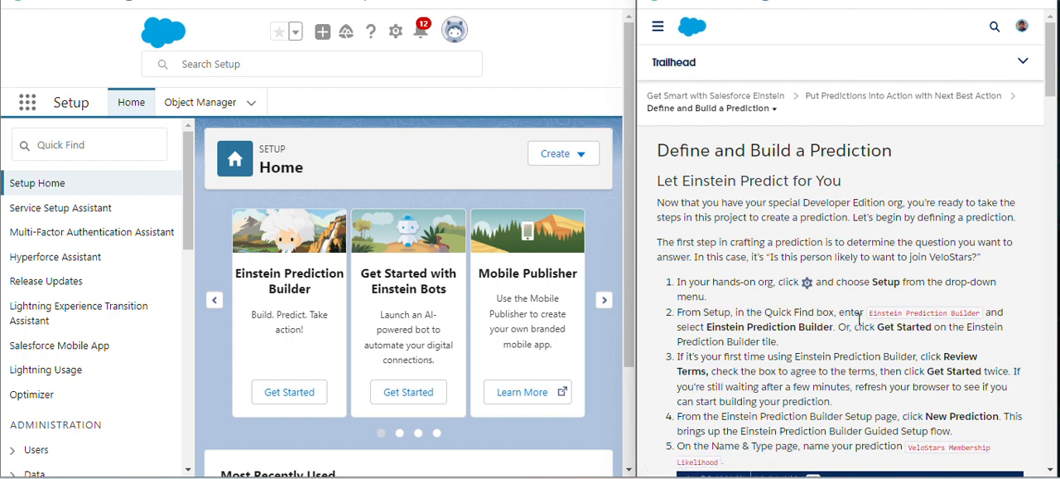
left_click_drag(869, 319, 972, 313)
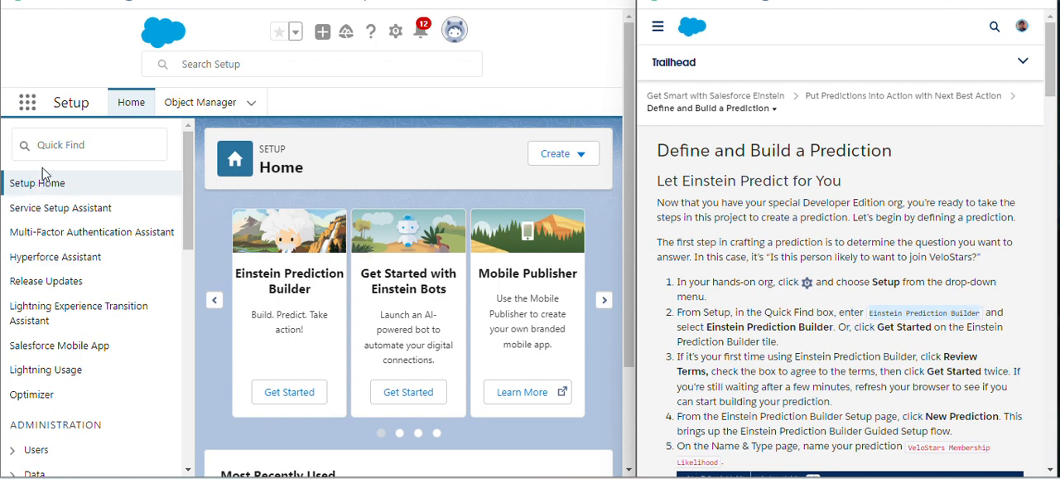
left_click(63, 144)
type("Einstein Prediction Builder")
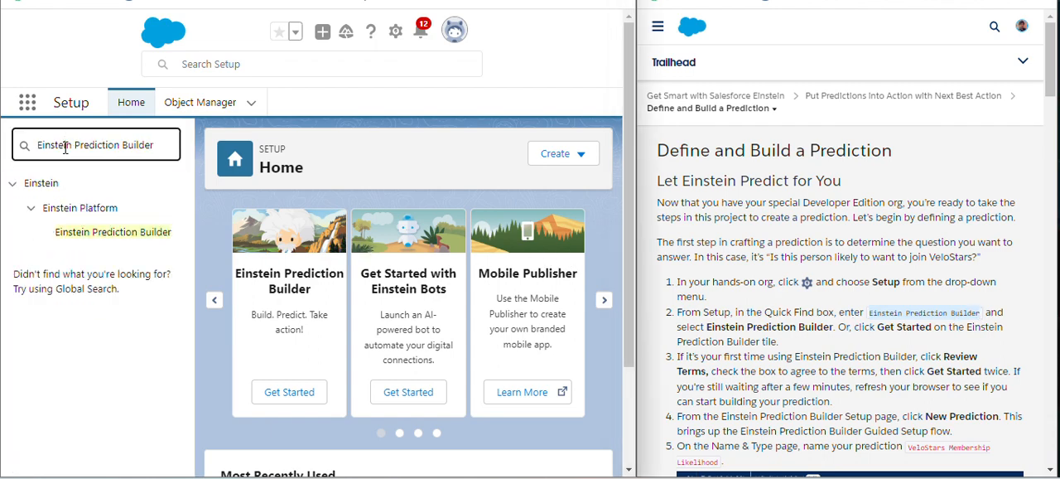
left_click(103, 236)
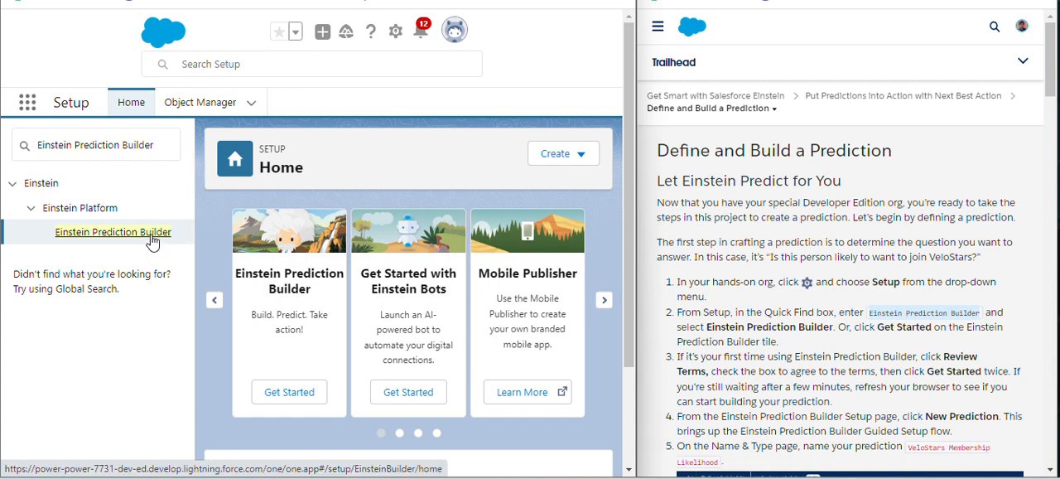
left_click(140, 239)
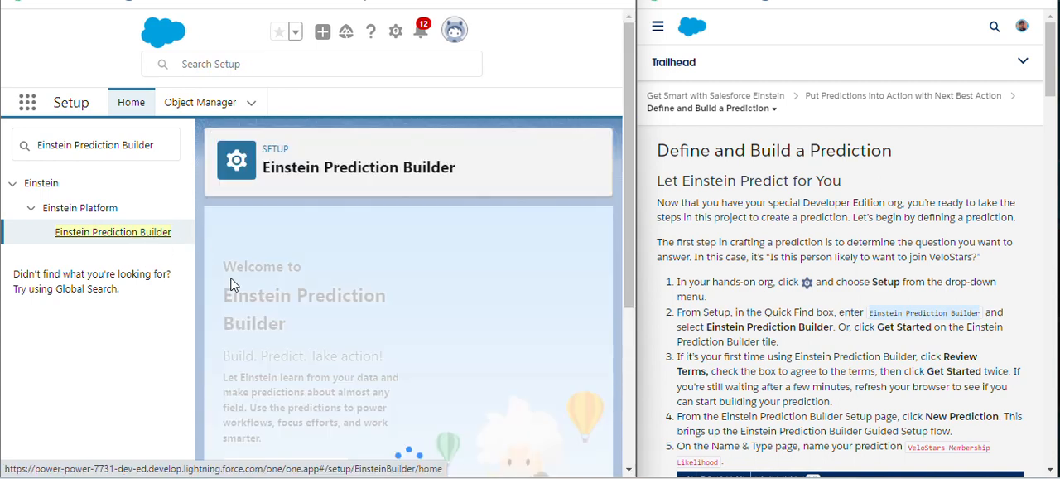
Delete the existing VeloStars Membership Likelihood draft prediction and confirm its removal
left_click_drag(628, 232, 633, 340)
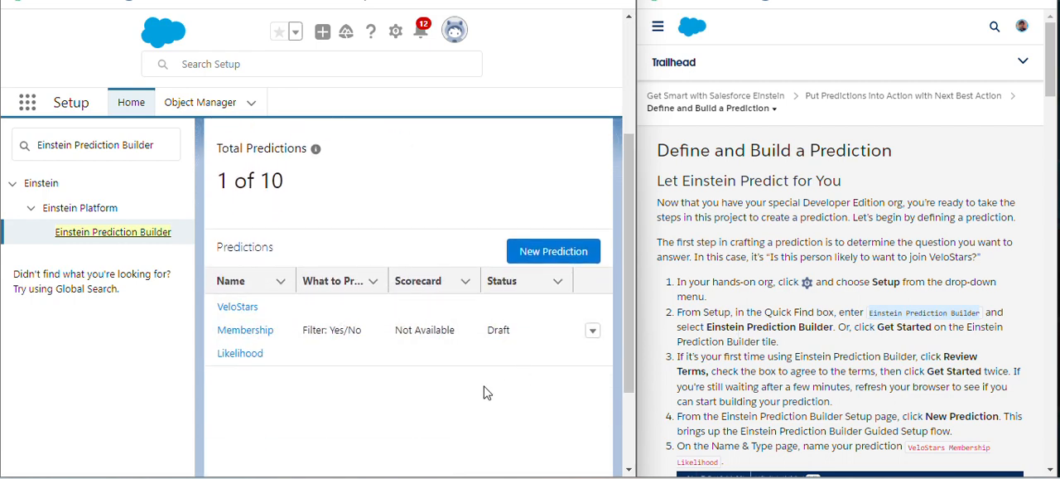
left_click(592, 330)
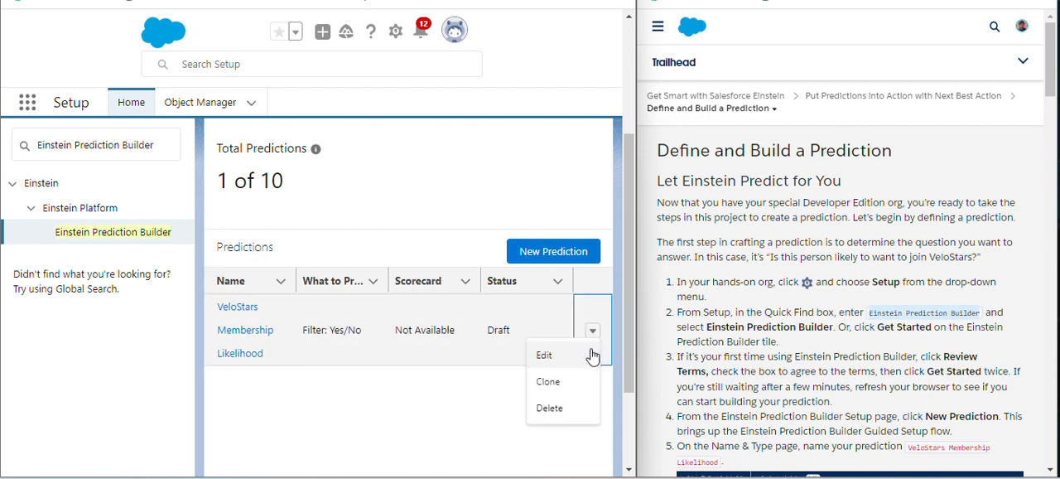
left_click(557, 407)
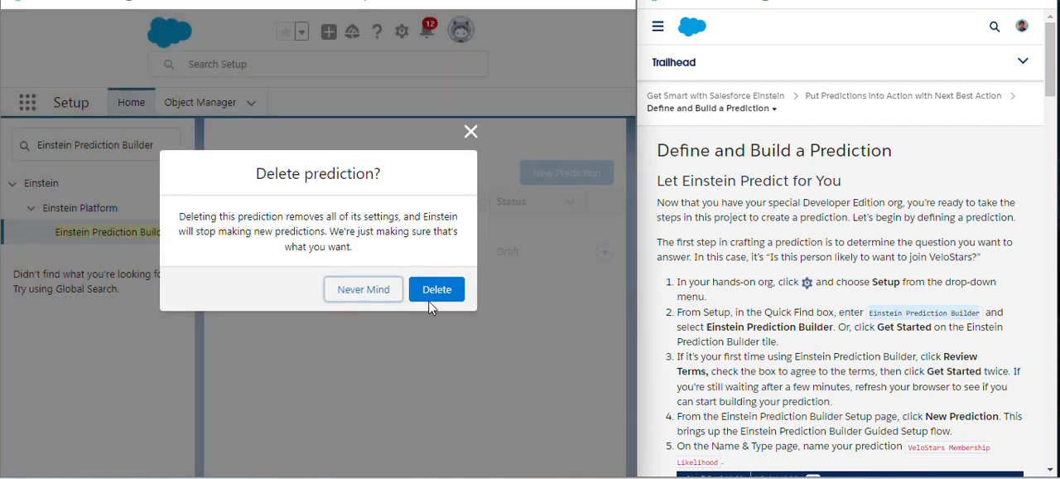
left_click(437, 289)
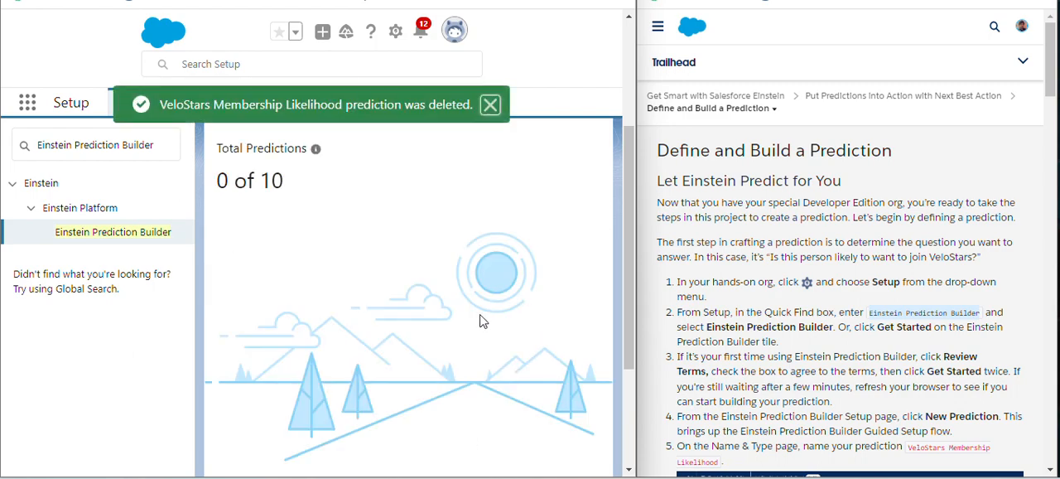
Start a new prediction from the Einstein Prediction Builder setup page
scroll(564, 291, "up", 3)
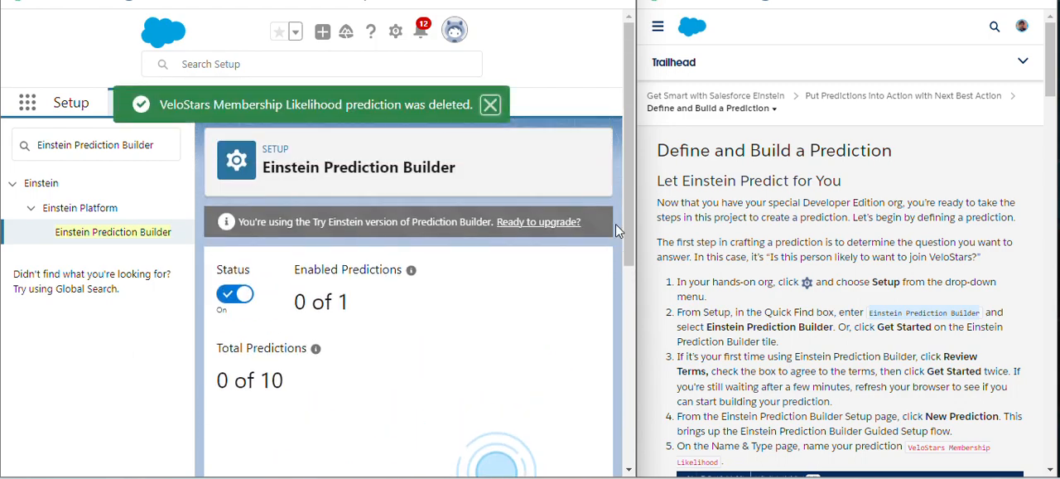
left_click_drag(627, 238, 629, 433)
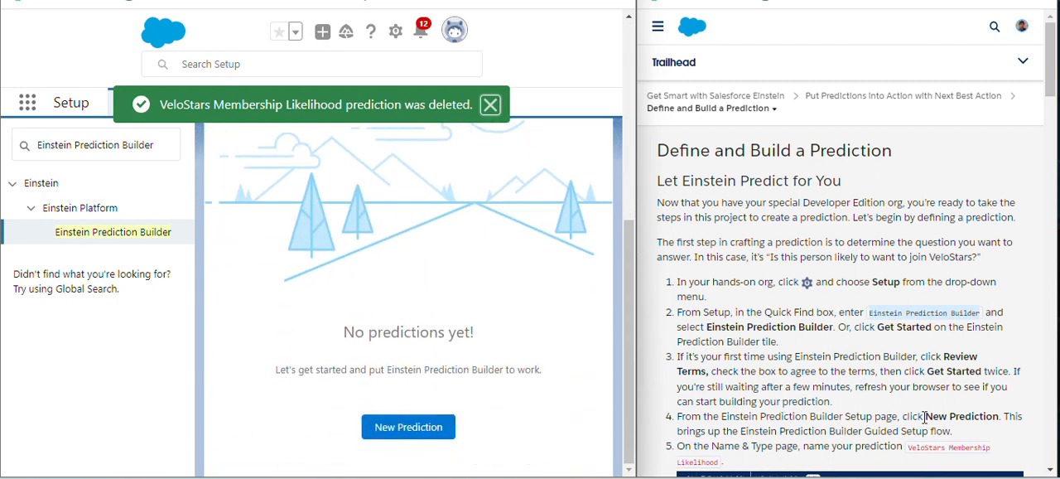
left_click_drag(925, 418, 1009, 420)
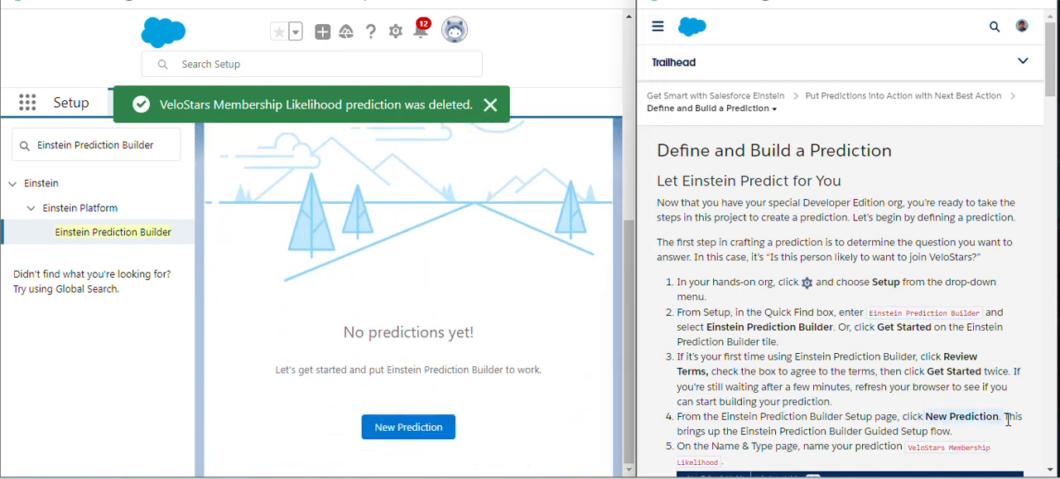
left_click(409, 427)
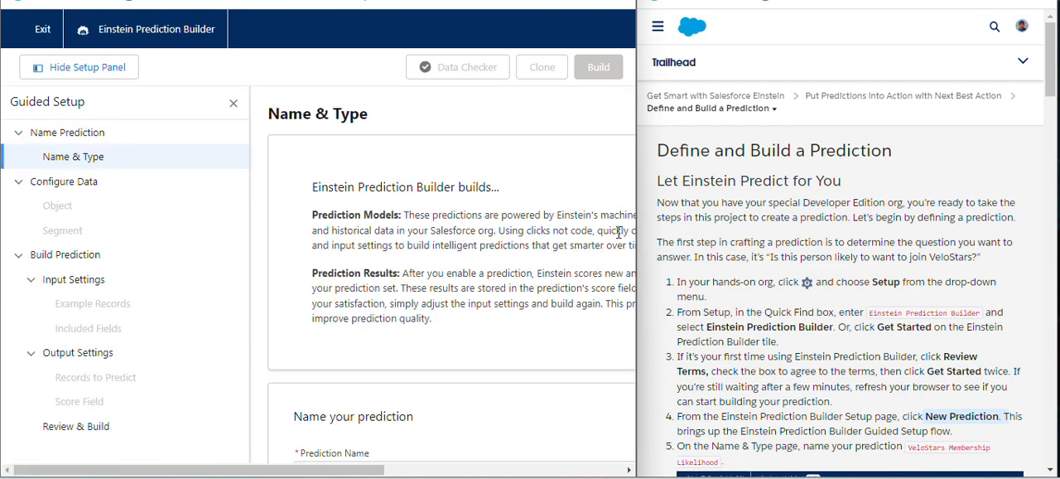
Name the prediction VeloStars Membership Likelihood, copied from the instructions, and let the API name fill in automatically
scroll(618, 232, "down", 5)
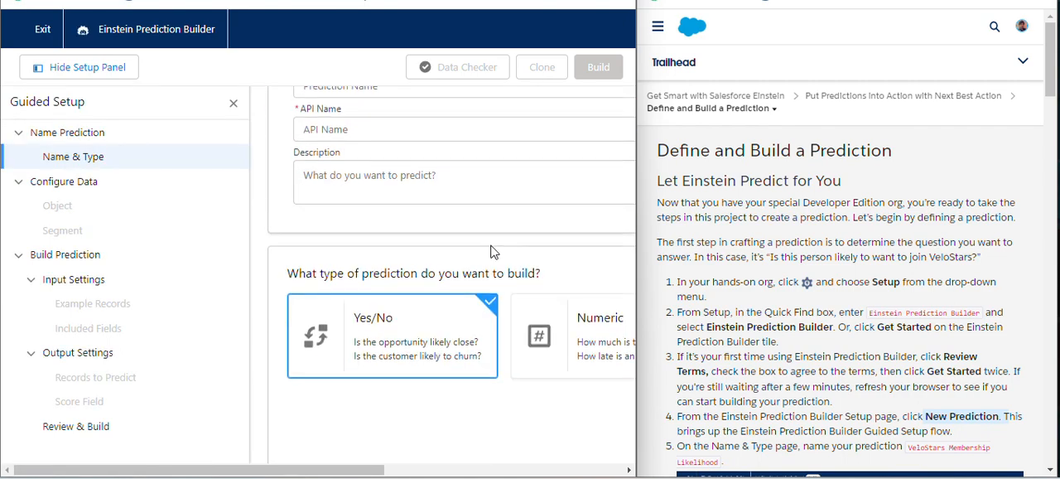
scroll(464, 290, "down", 2)
scroll(418, 381, "up", 8)
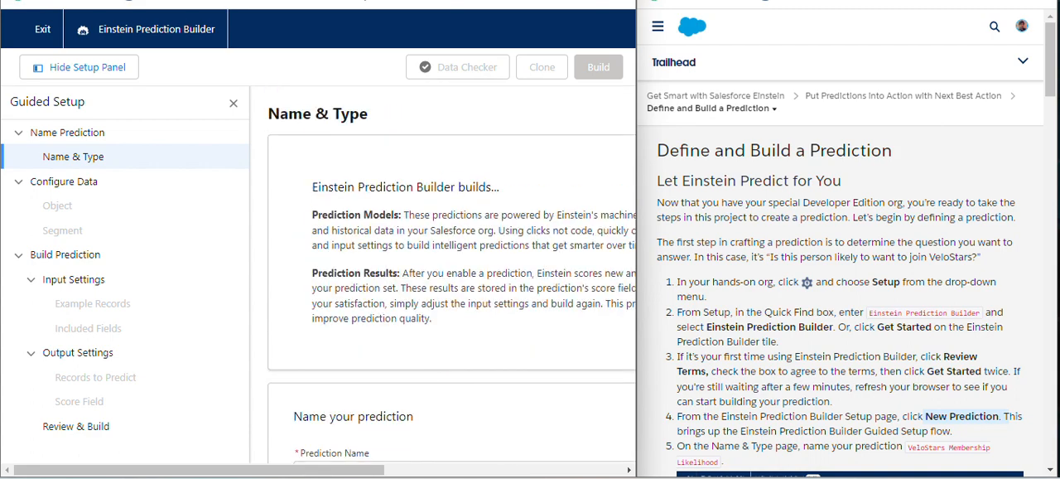
left_click_drag(356, 470, 446, 472)
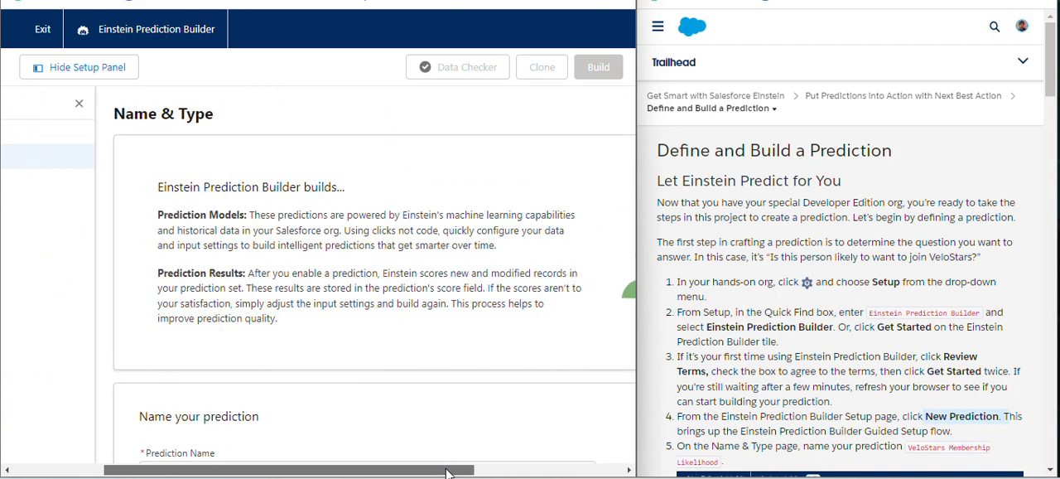
scroll(450, 396, "down", 8)
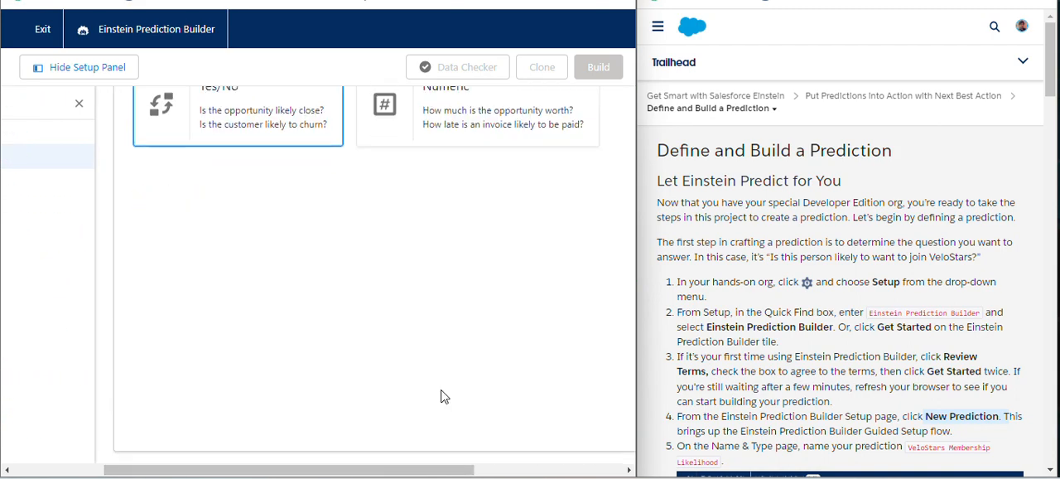
scroll(442, 396, "up", 5)
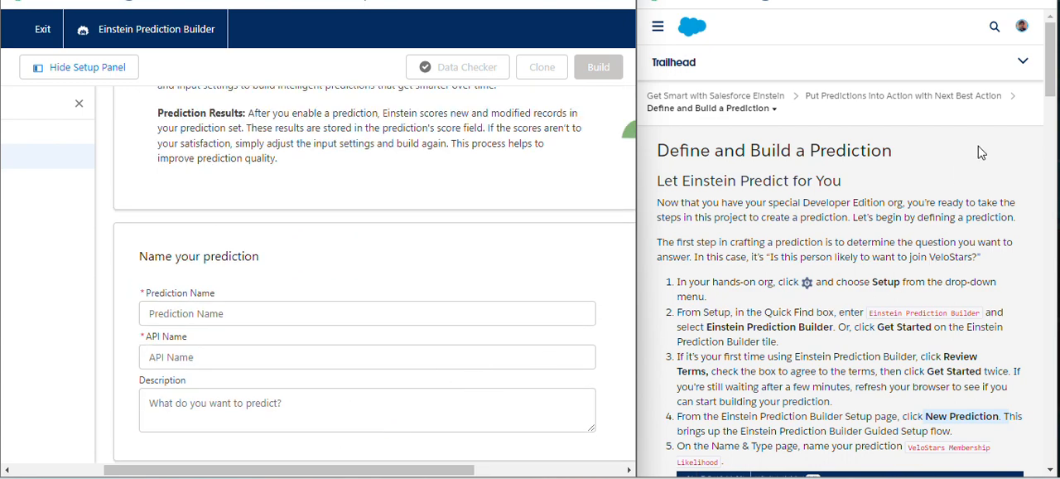
left_click_drag(1052, 70, 1052, 103)
left_click_drag(910, 233, 999, 249)
key("ctrl+c")
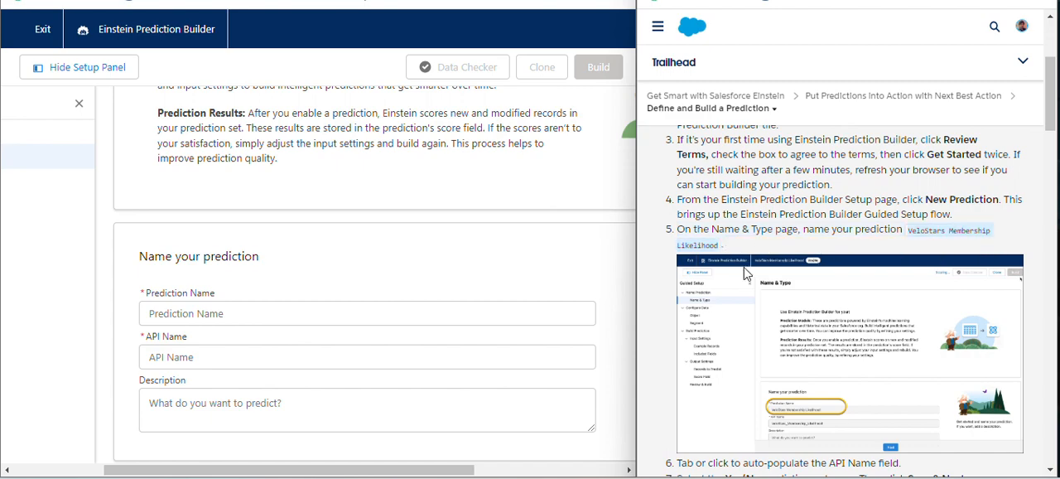
left_click(267, 315)
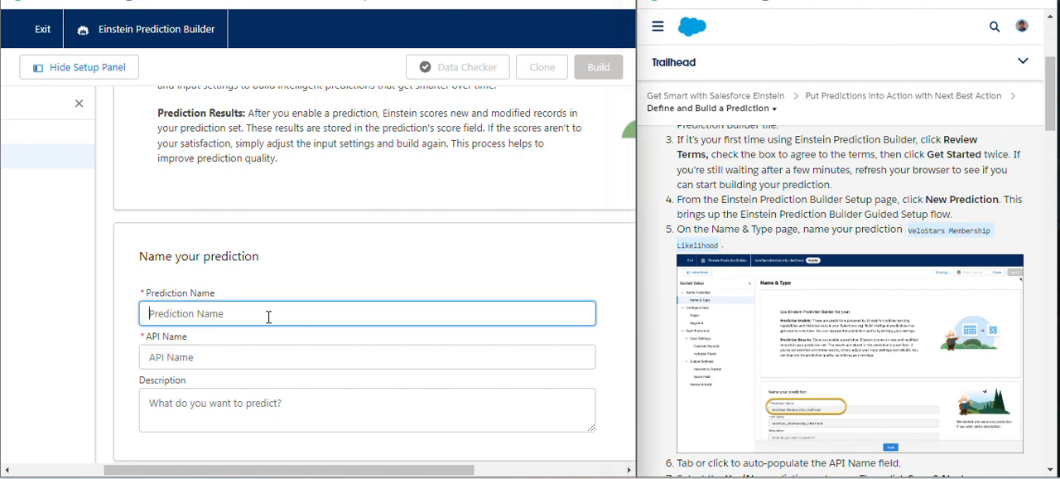
key("ctrl+v")
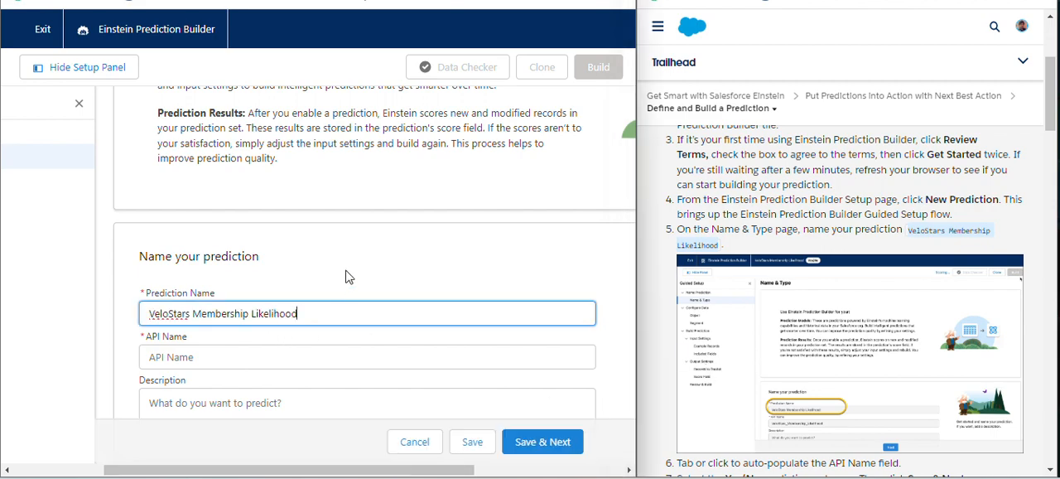
left_click(348, 277)
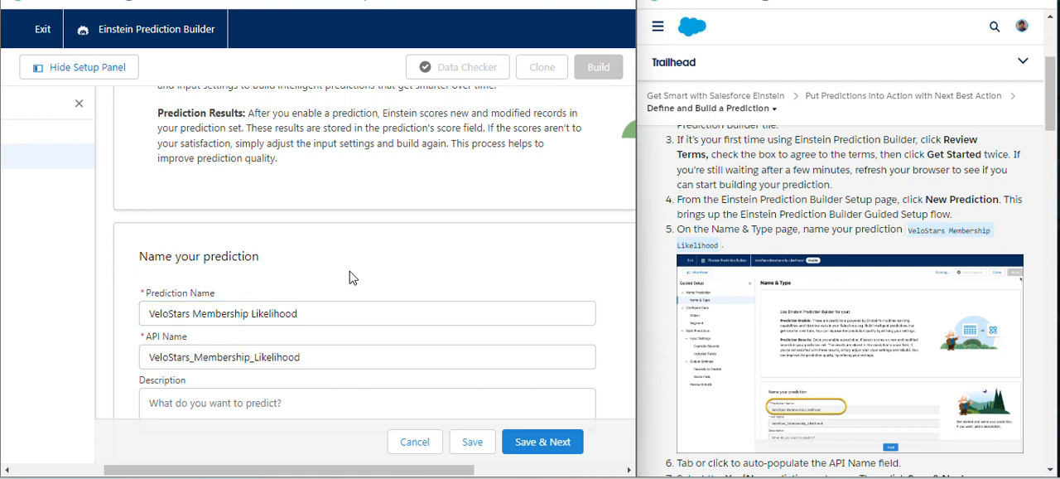
Keep Yes/No as the prediction type, save the prediction and continue to the Object page
scroll(580, 348, "up", 2)
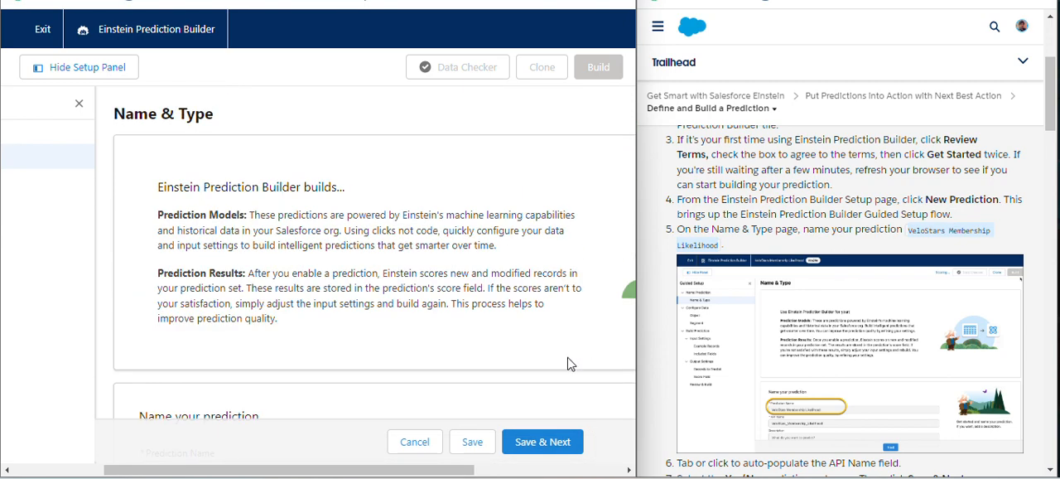
scroll(547, 368, "down", 5)
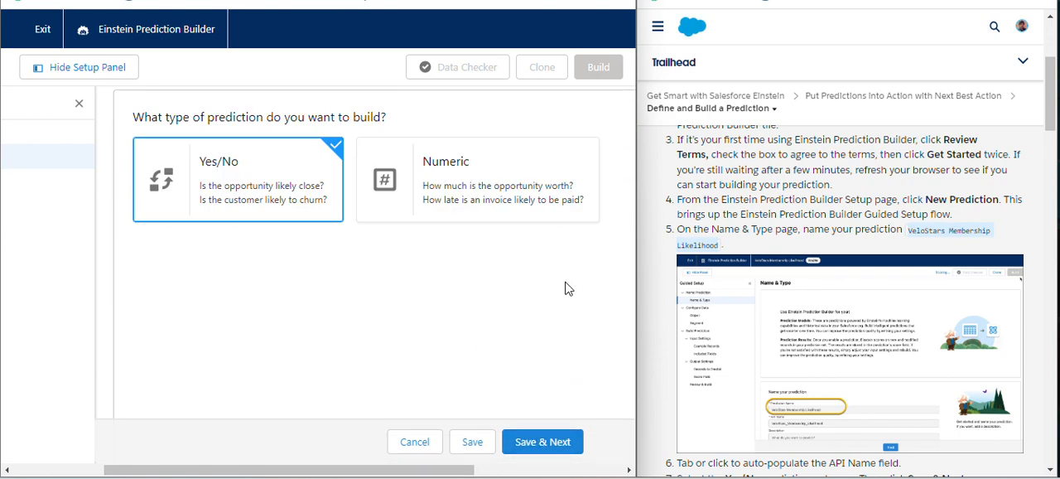
left_click_drag(1051, 118, 1058, 166)
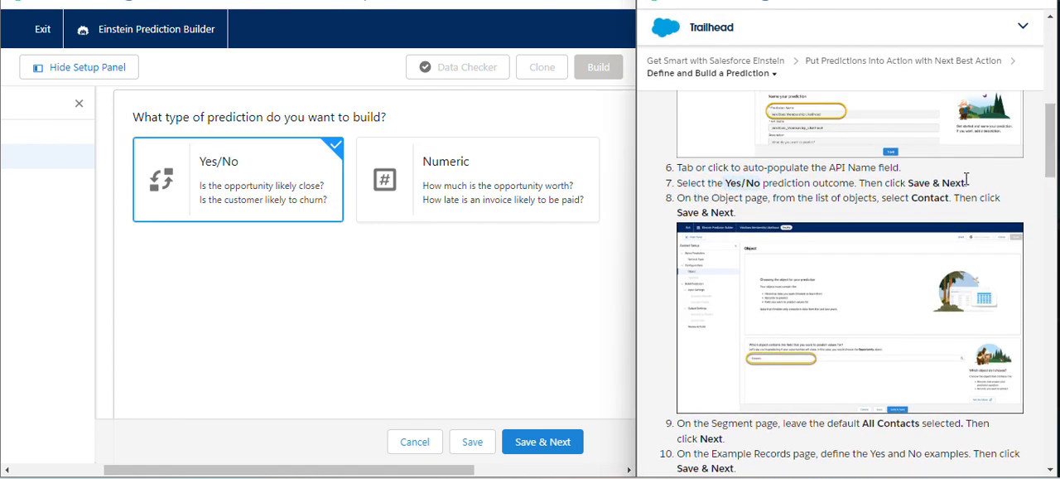
left_click(543, 449)
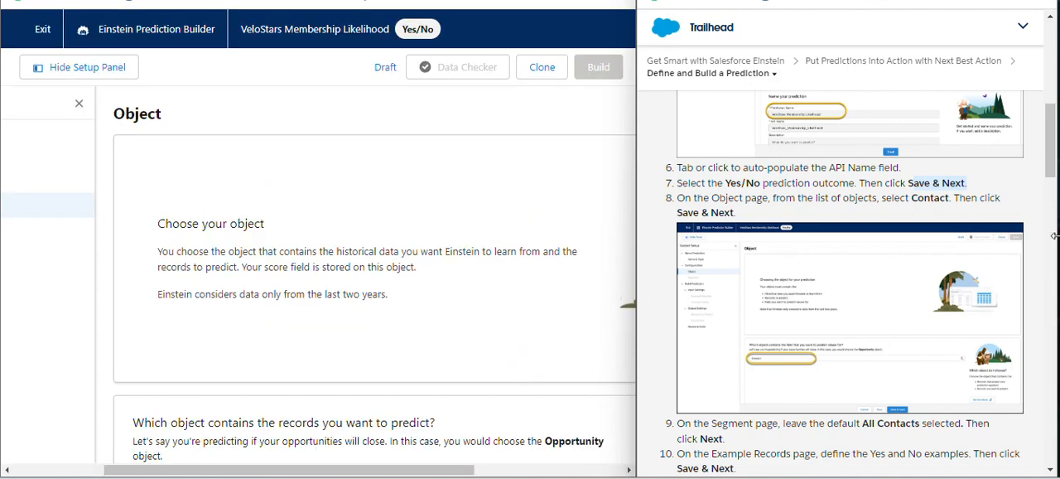
Choose Contact as the object that contains the records to predict
left_click_drag(1054, 156, 1056, 189)
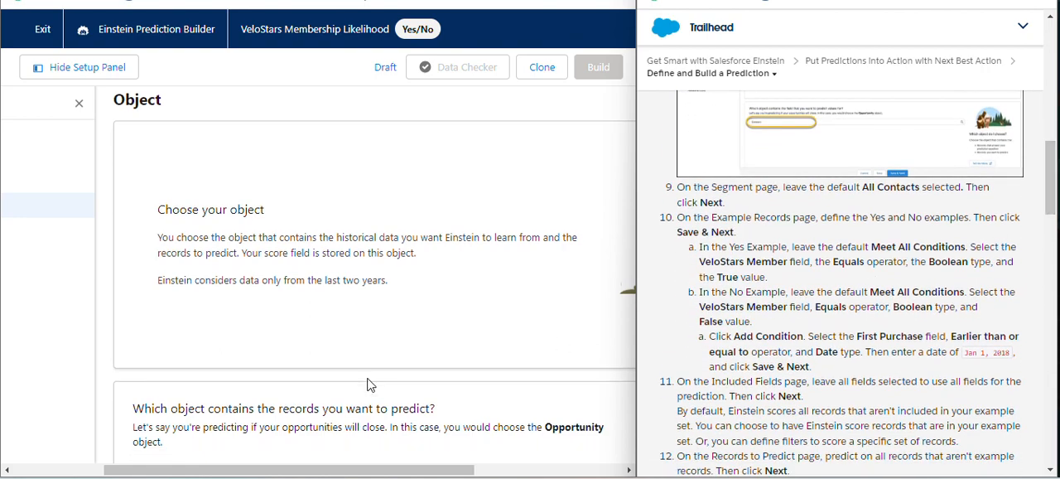
scroll(370, 384, "down", 3)
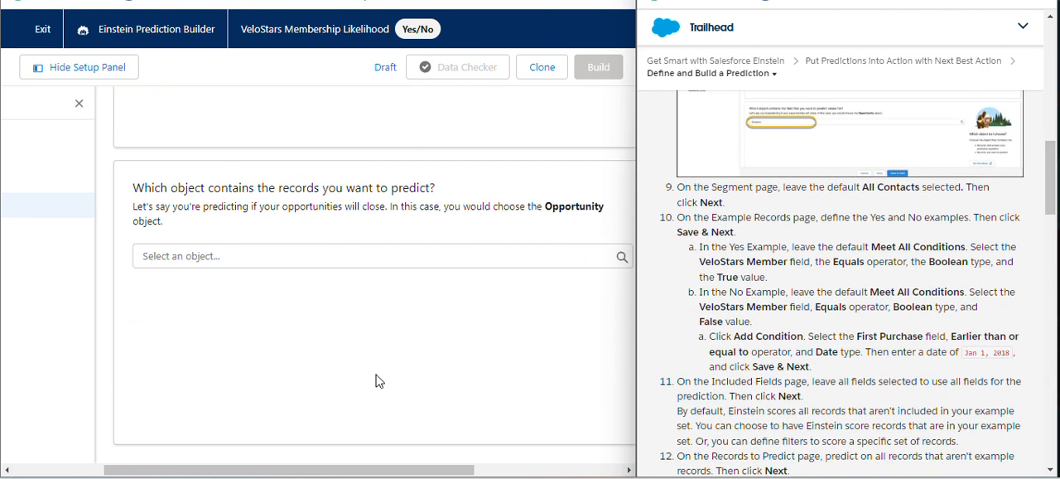
left_click(336, 257)
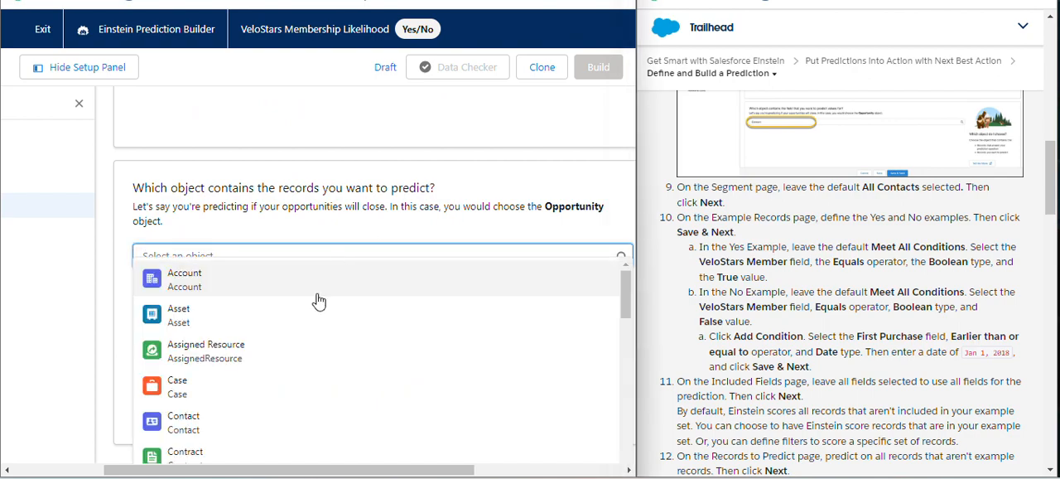
left_click(271, 419)
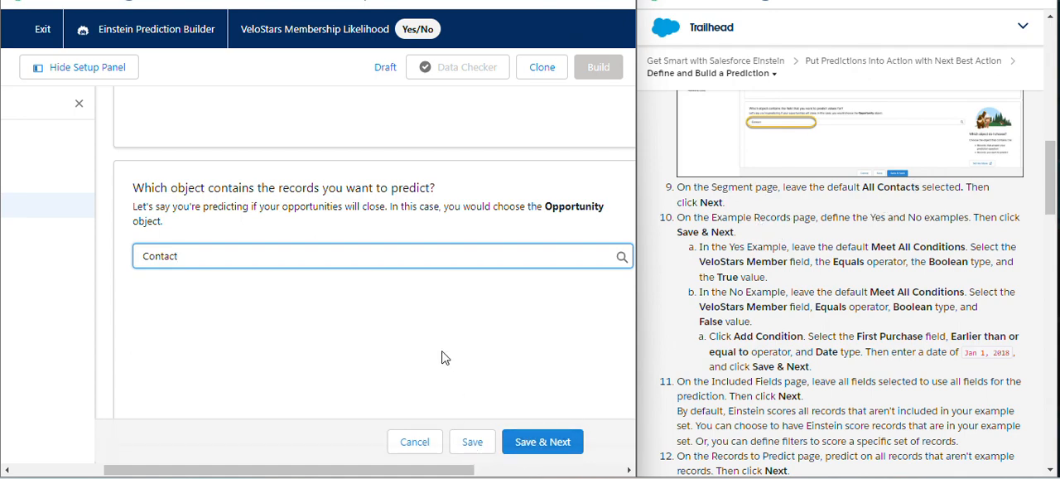
scroll(466, 331, "up", 3)
scroll(466, 342, "down", 2)
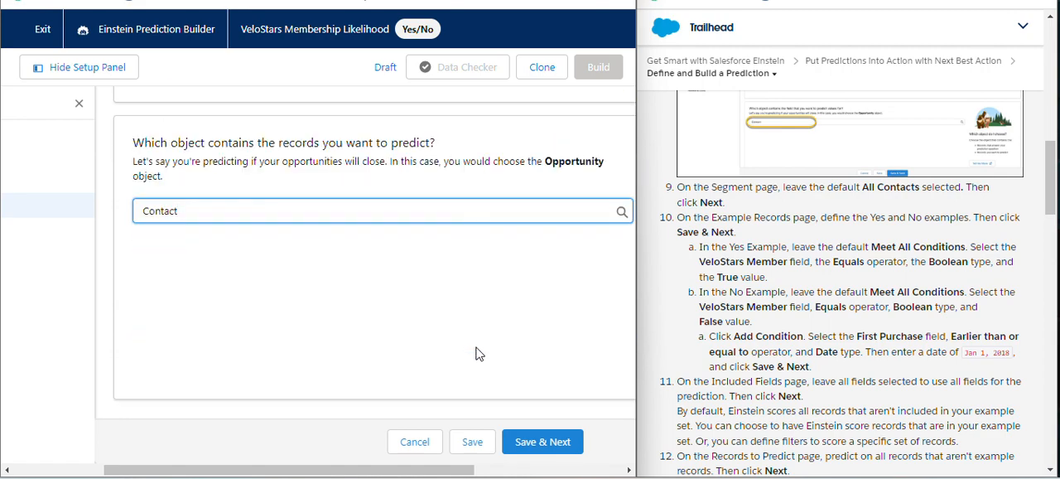
scroll(497, 381, "up", 1)
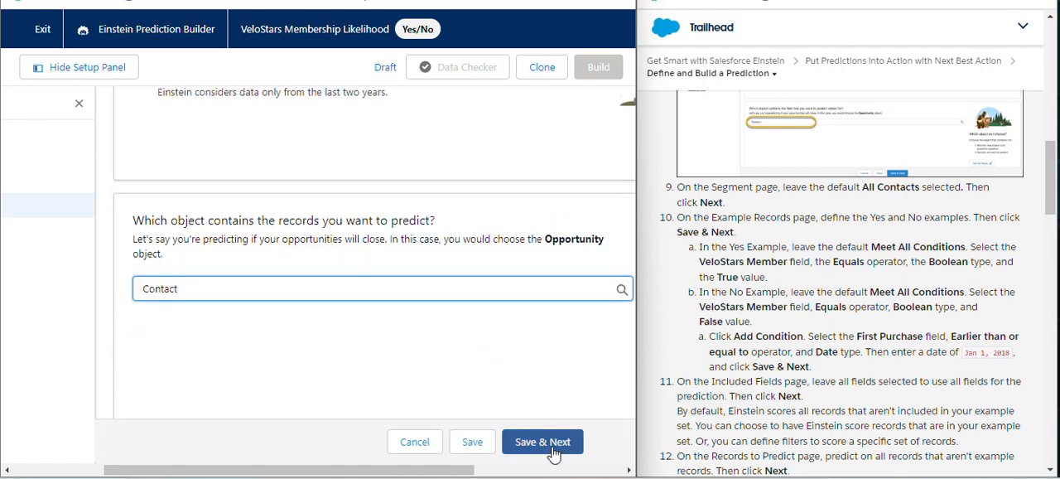
left_click(496, 282)
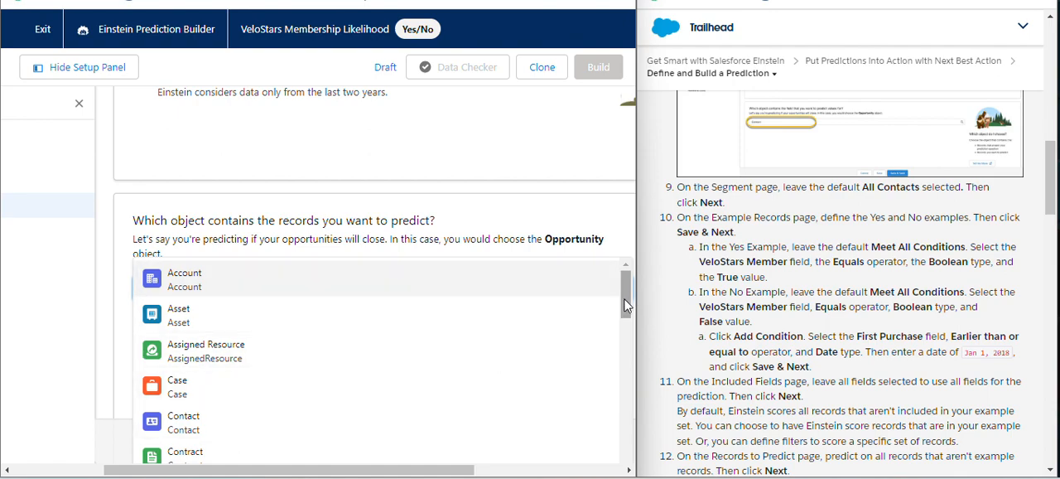
left_click_drag(625, 305, 615, 262)
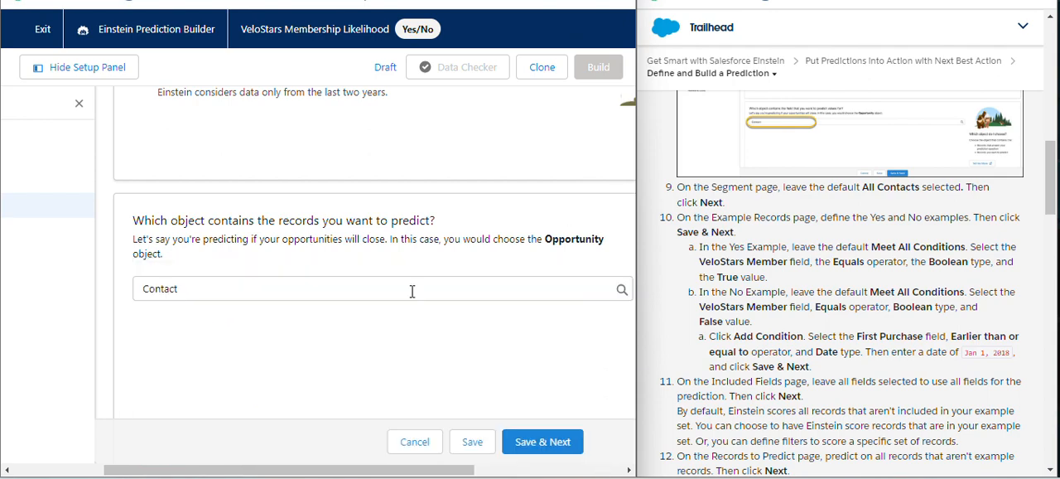
left_click(362, 289)
type("a")
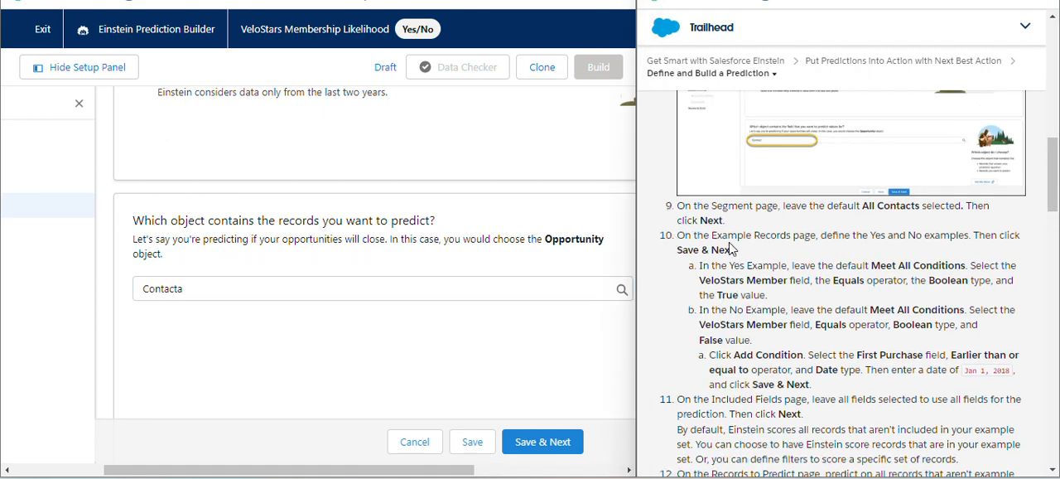
left_click_drag(880, 210, 919, 209)
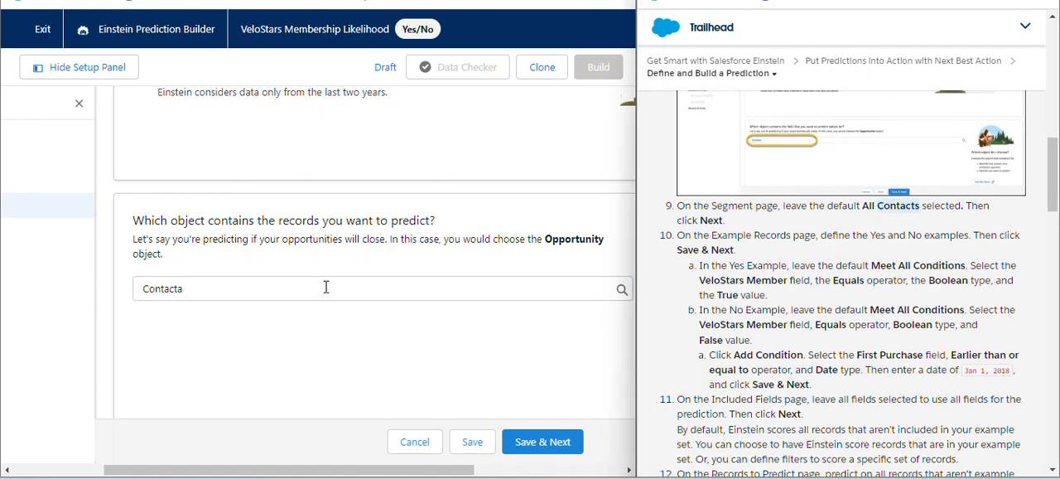
Choose Contact again as the object to predict, save the prediction and continue to the Segment page
left_click(234, 292)
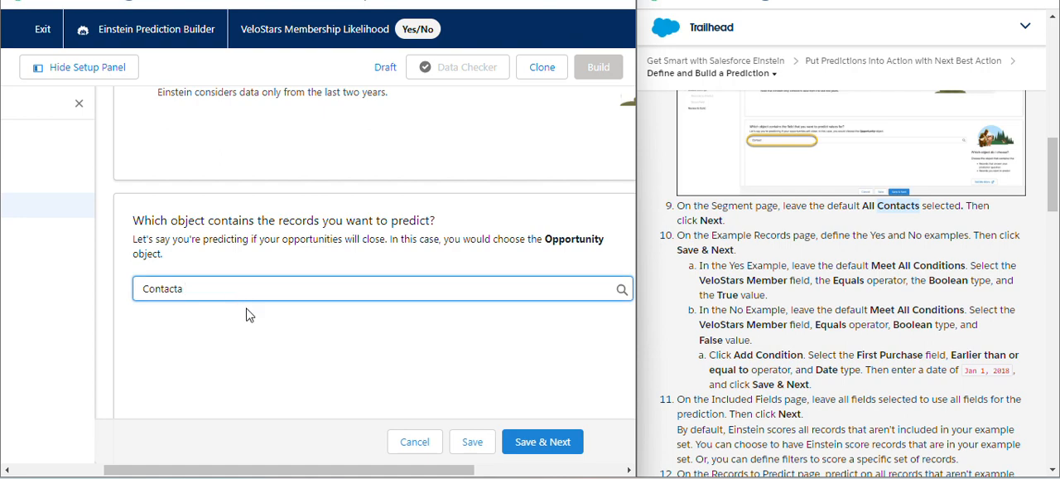
key("BackSpace")
key("BackSpace")
key("BackSpace")
key("BackSpace")
key("BackSpace")
key("BackSpace")
key("BackSpace")
key("BackSpace")
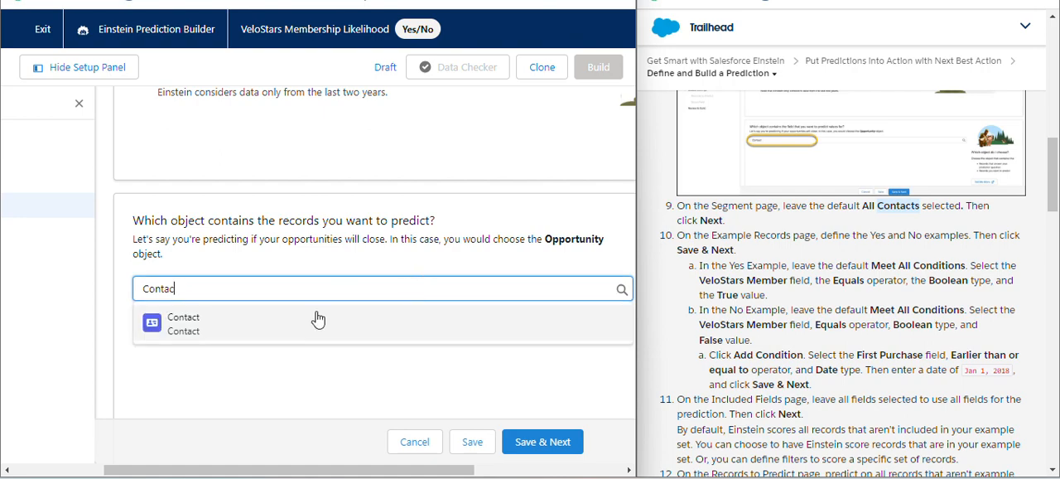
left_click(249, 425)
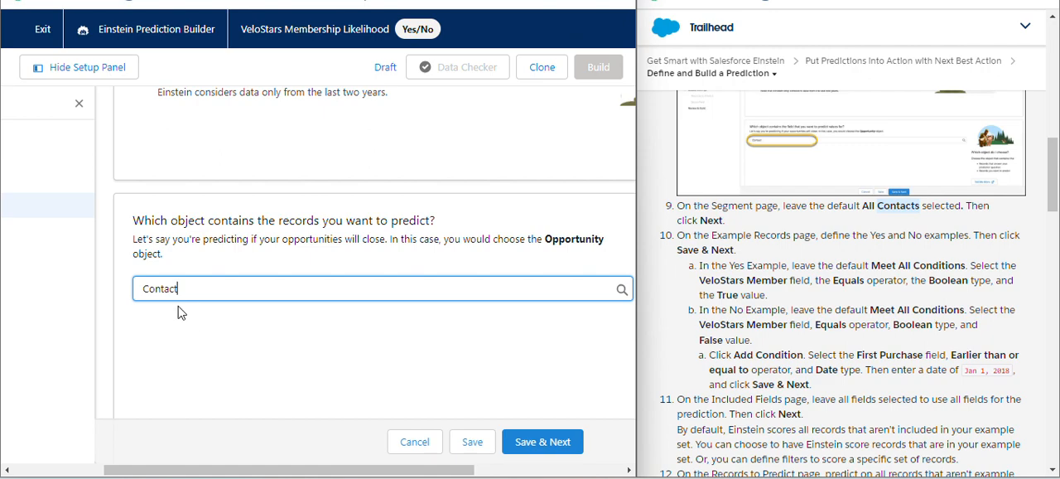
left_click(507, 440)
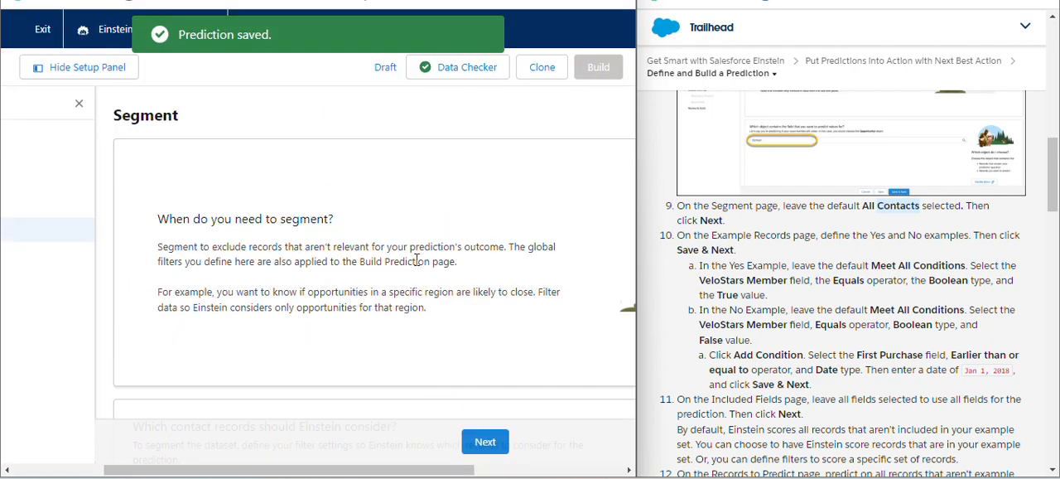
Keep the default All Contacts segment and continue to the Example Records page
scroll(423, 263, "down", 3)
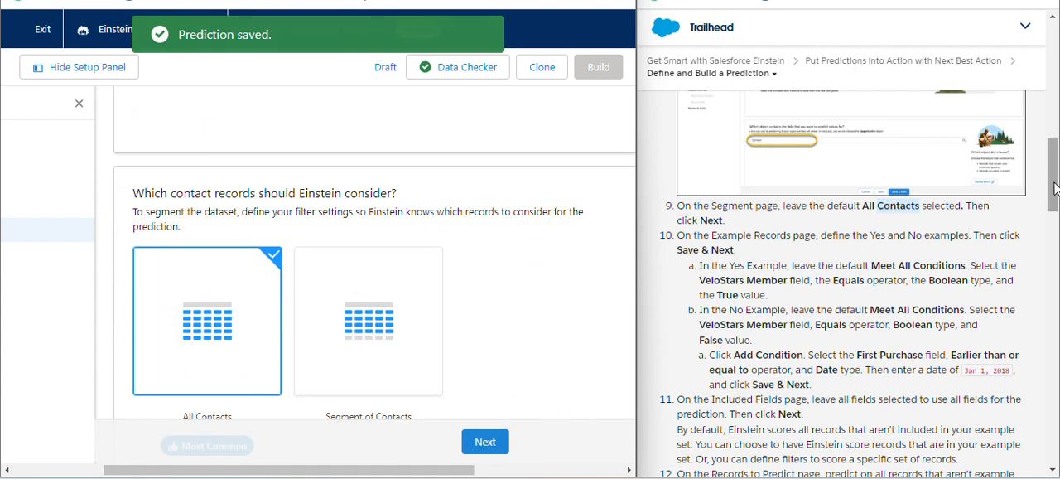
scroll(1056, 189, "down", 1)
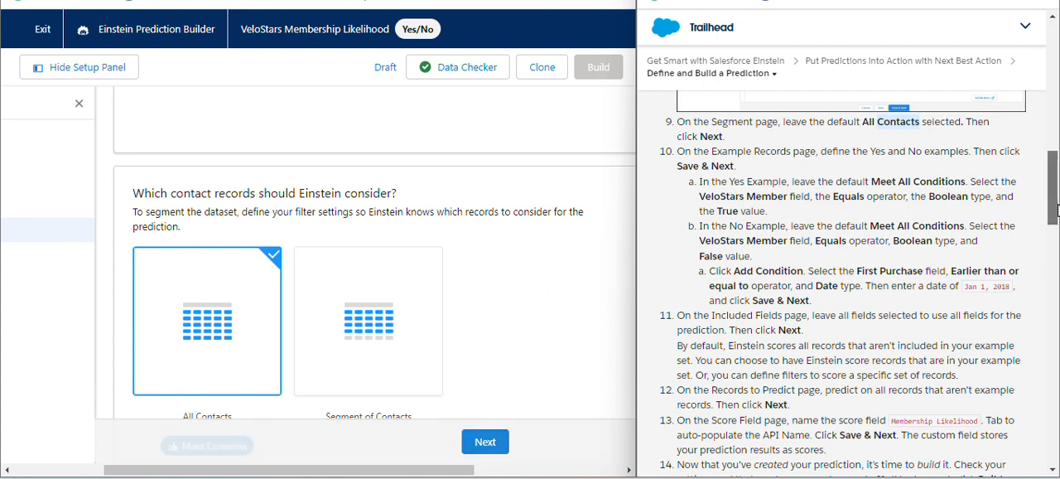
scroll(1054, 210, "up", 3)
scroll(1054, 209, "down", 3)
mouse_move(1054, 209)
left_mouse_down()
mouse_move(1052, 166)
mouse_move(1057, 211)
left_mouse_up()
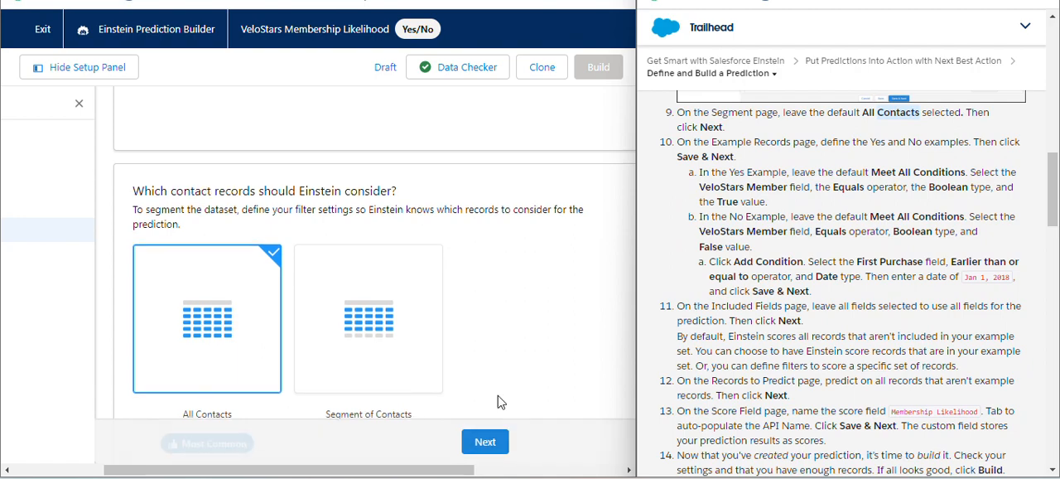
left_click(484, 443)
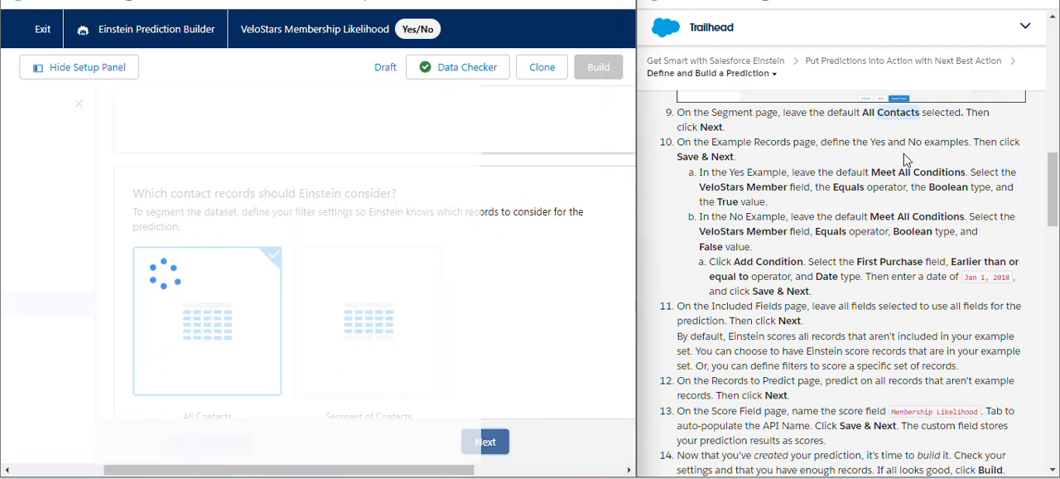
Hide the setup panel and choose VeloStars Member as the condition field for the "yes" outcome examples
scroll(424, 306, "down", 6)
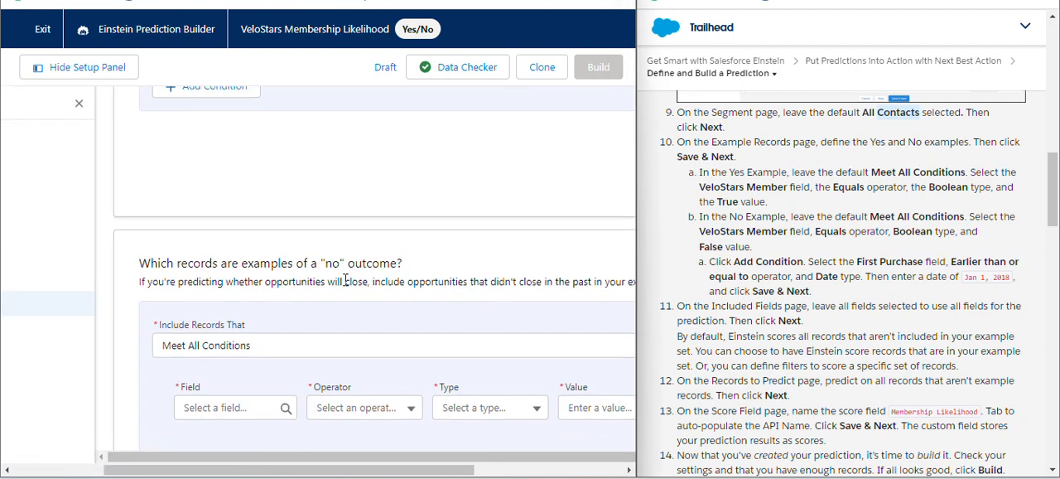
scroll(344, 265, "up", 3)
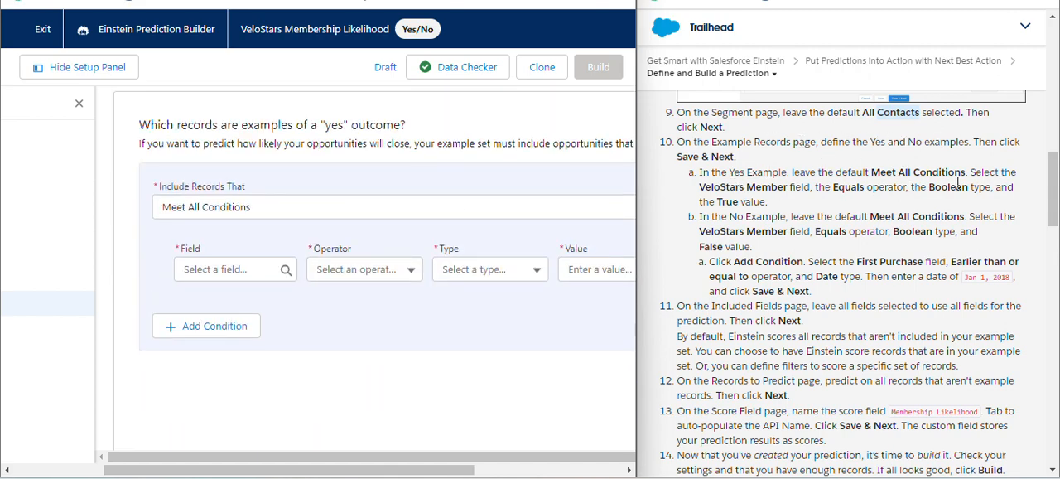
left_click(242, 271)
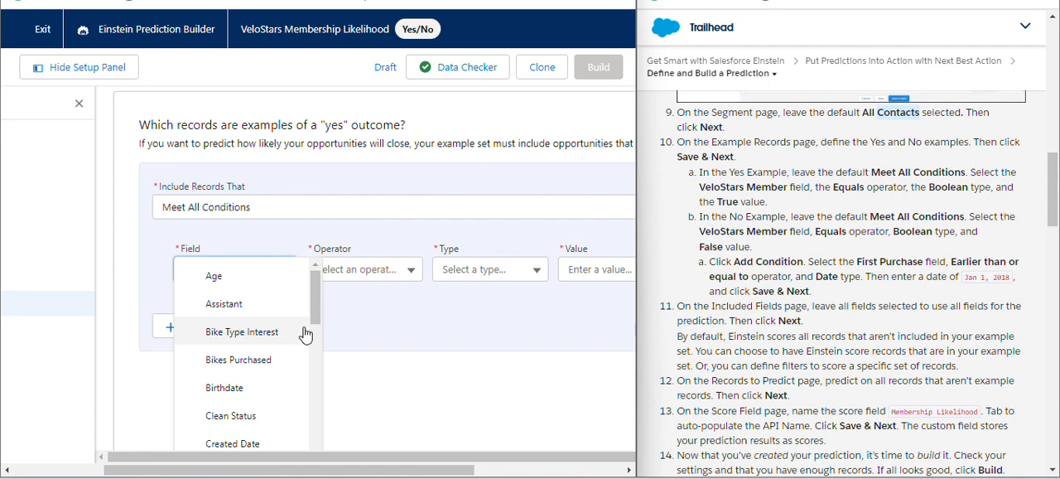
left_click_drag(317, 319, 315, 411)
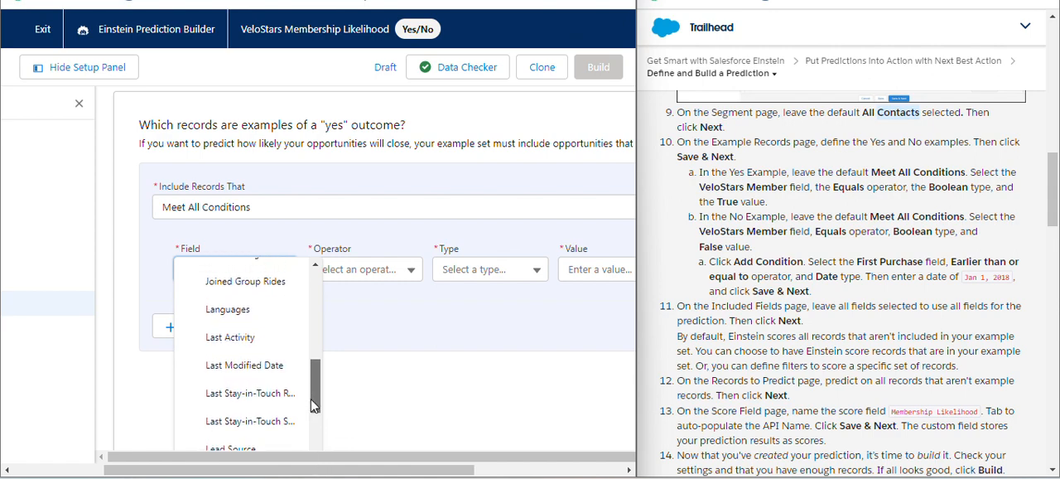
scroll(315, 408, "up", 10)
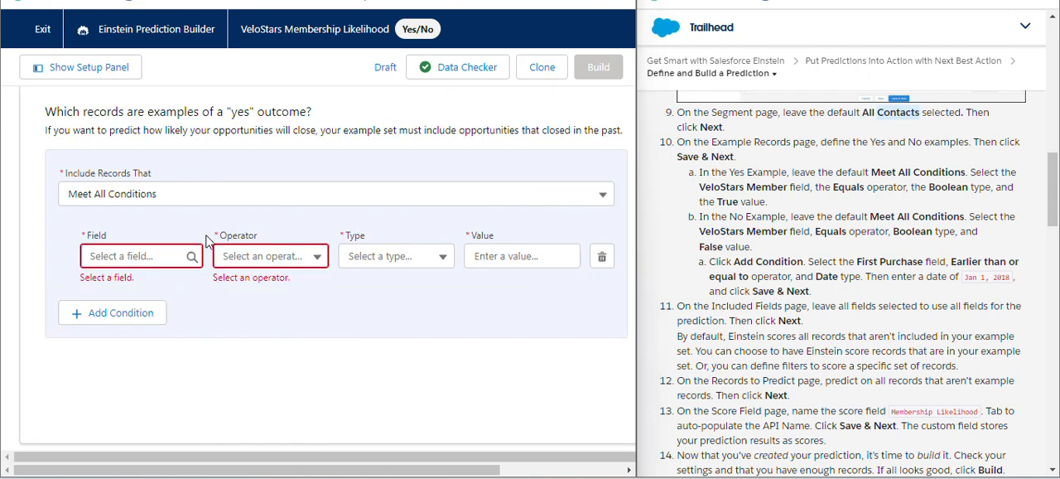
left_click(137, 255)
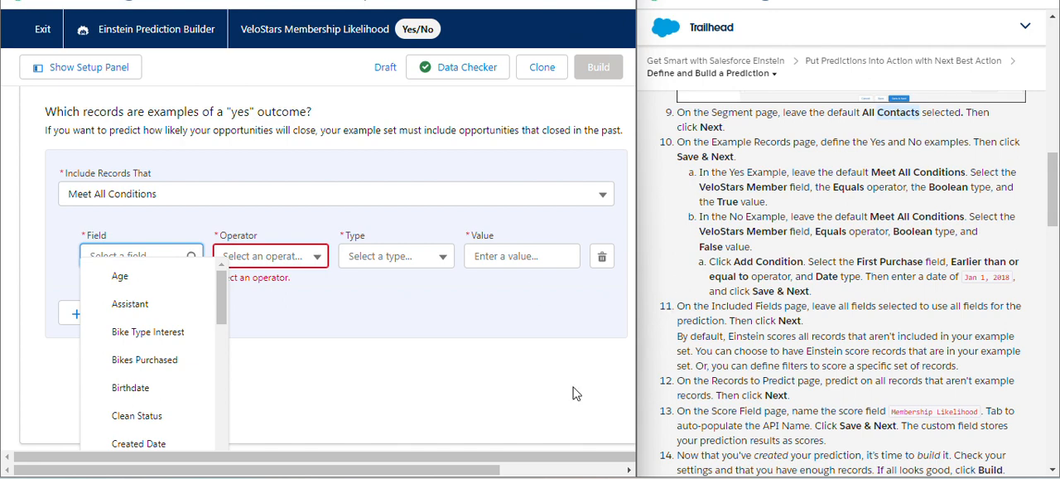
scroll(493, 384, "up", 3)
scroll(464, 369, "down", 5)
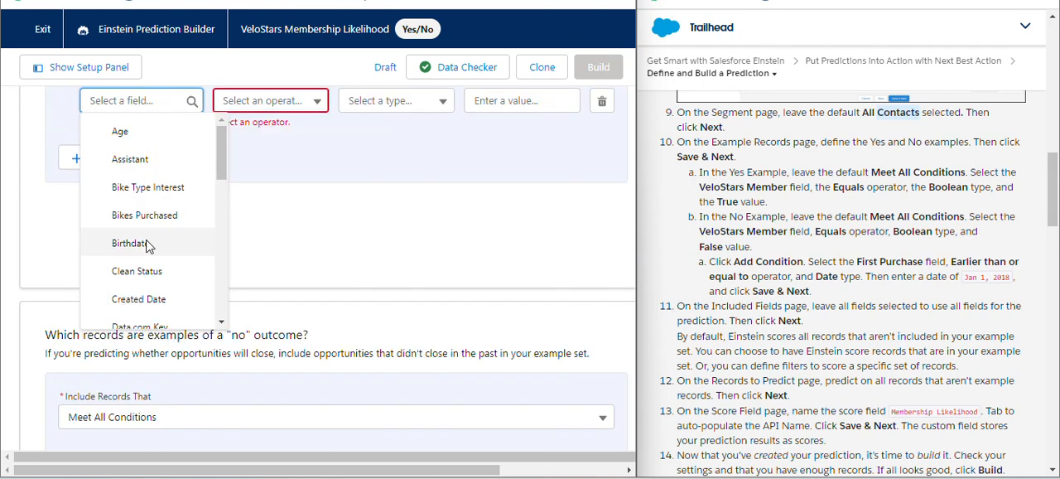
left_click_drag(221, 159, 230, 323)
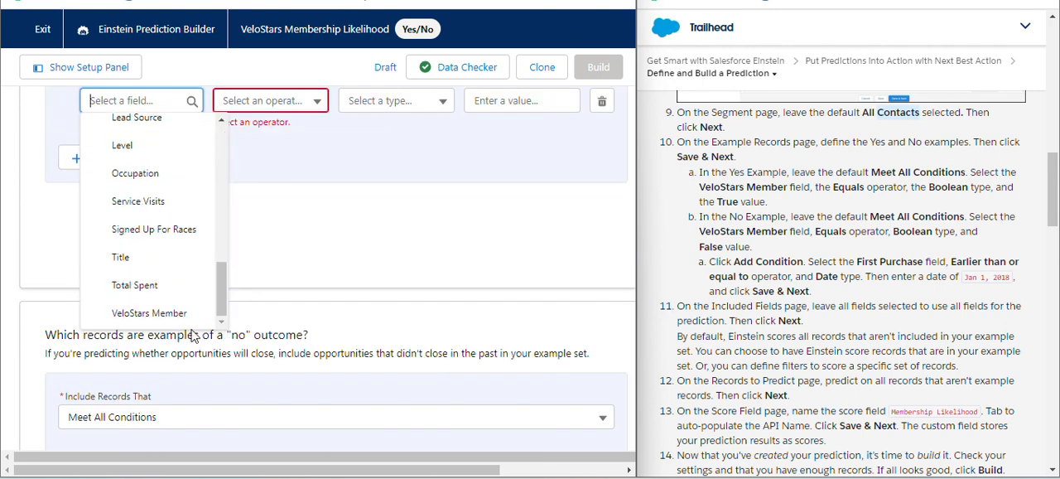
left_click(177, 315)
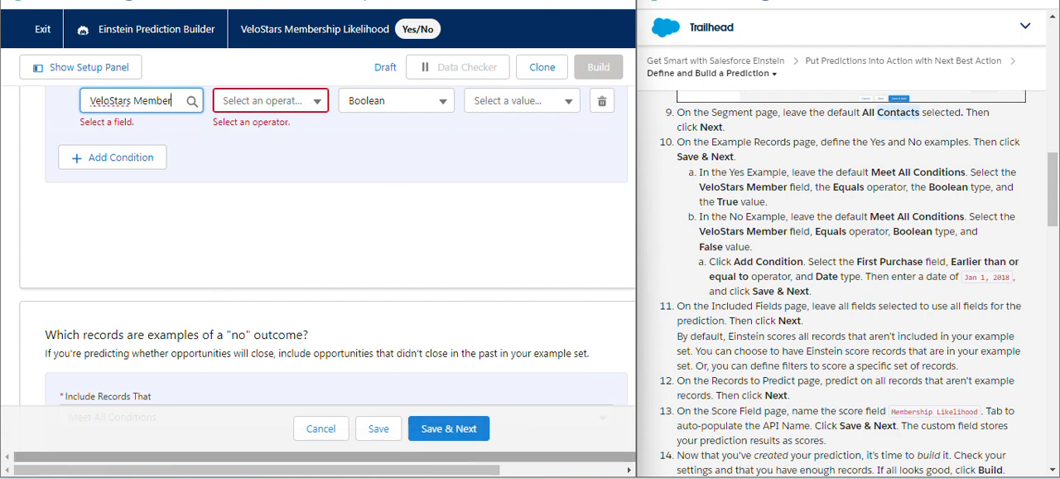
Complete the "yes" example condition with the Equals operator and the value True, keeping the Boolean type
left_click_drag(471, 469, 593, 471)
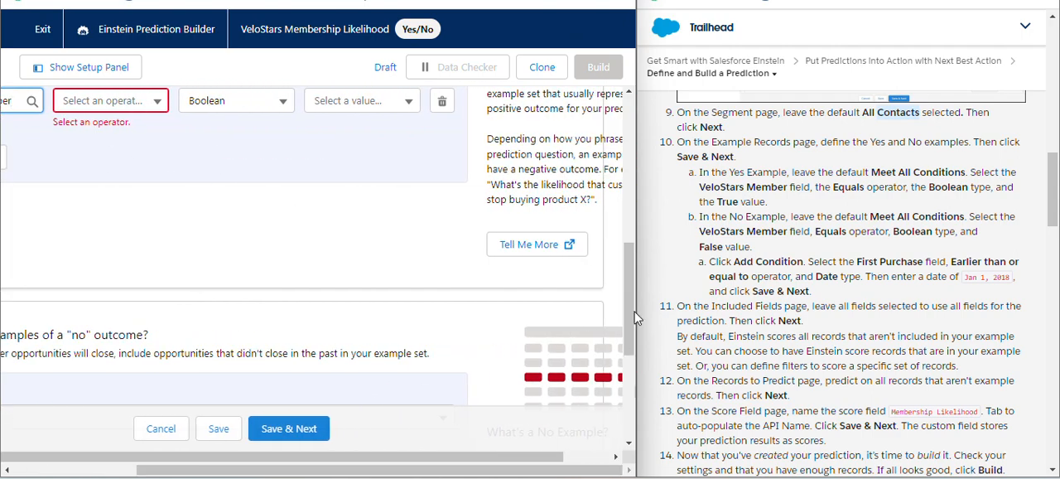
scroll(629, 320, "up", 2)
left_click(135, 262)
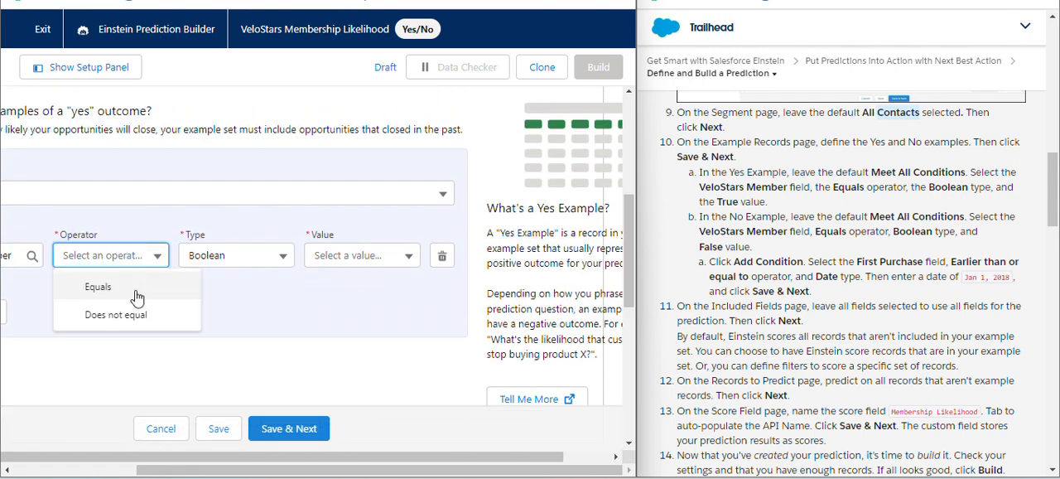
left_click(137, 297)
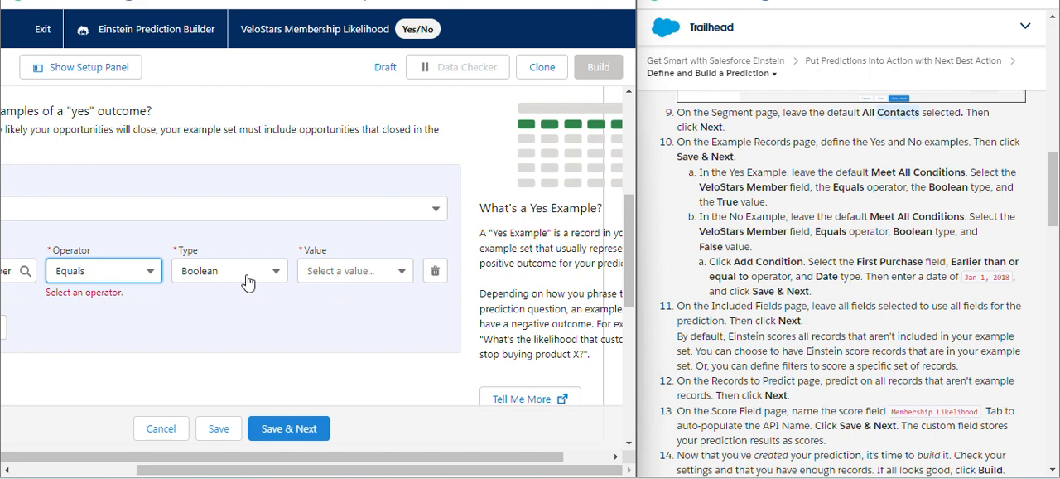
left_click(390, 279)
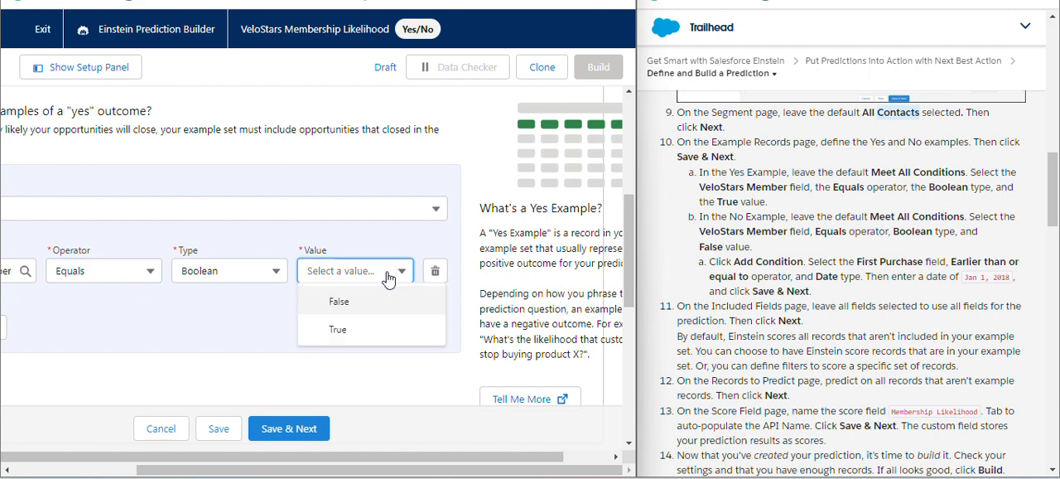
left_click(360, 328)
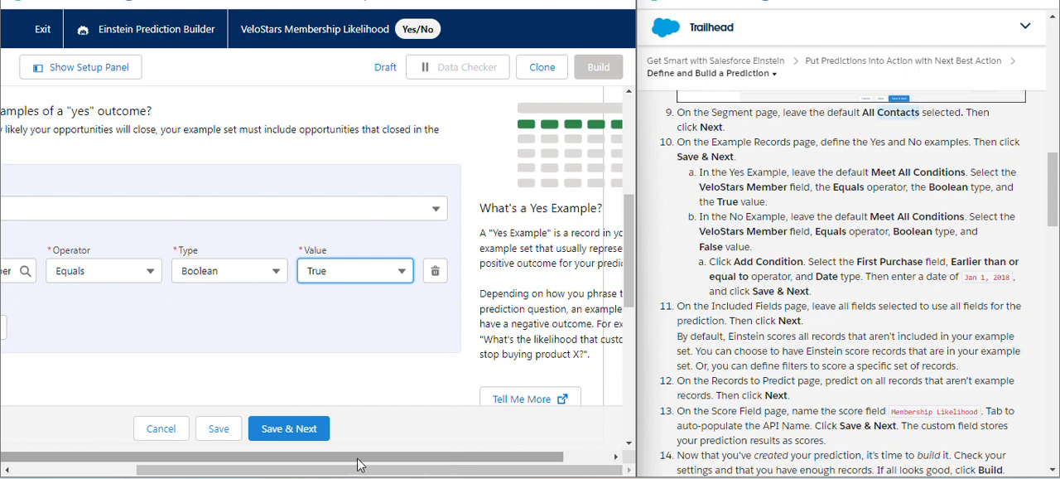
left_click_drag(359, 465, 174, 373)
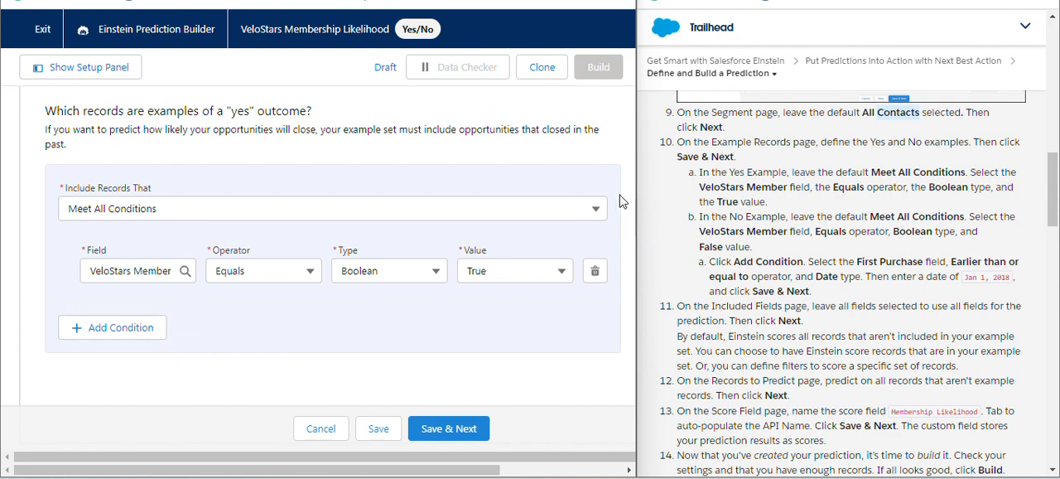
Keep Meet All Conditions for the "no" outcome examples and choose VeloStars Member as the condition field
scroll(561, 265, "up", 5)
scroll(566, 267, "down", 4)
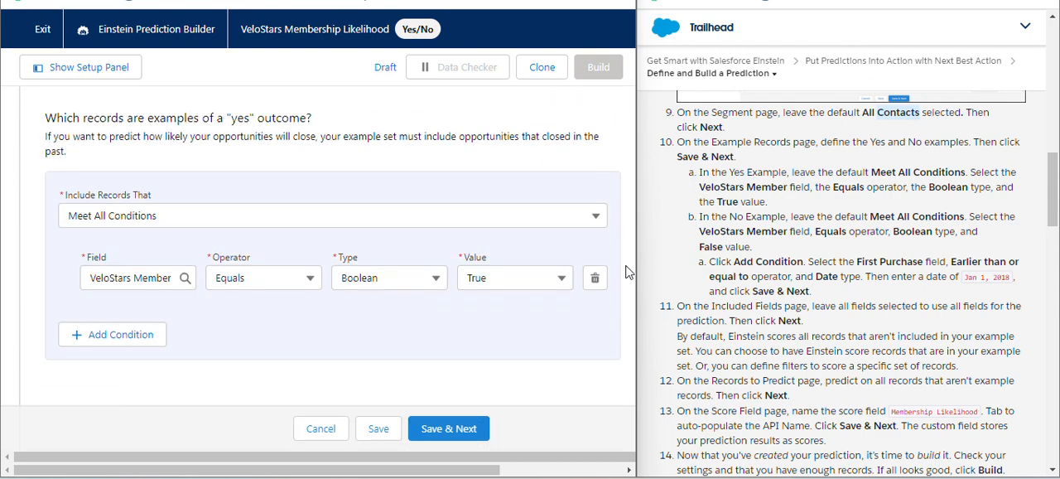
scroll(572, 322, "down", 4)
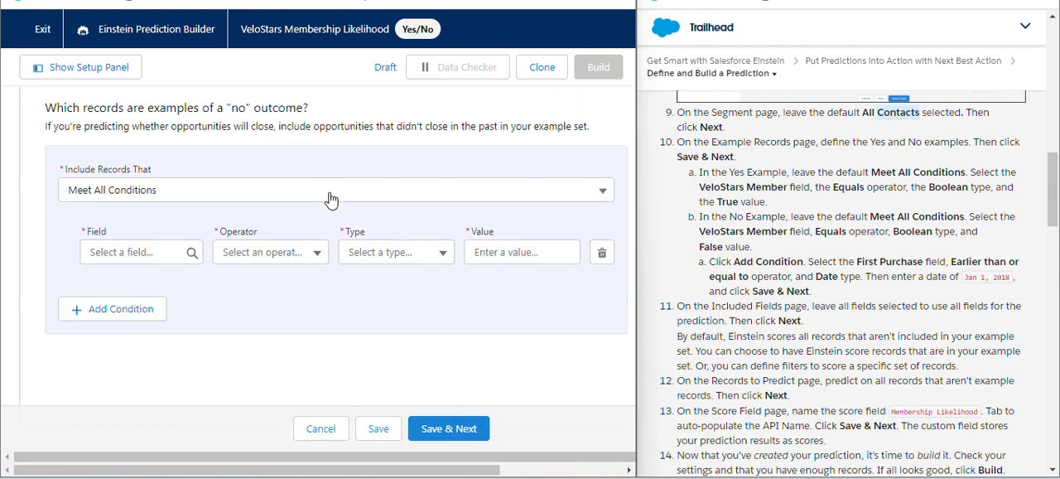
left_click(330, 199)
left_click(329, 198)
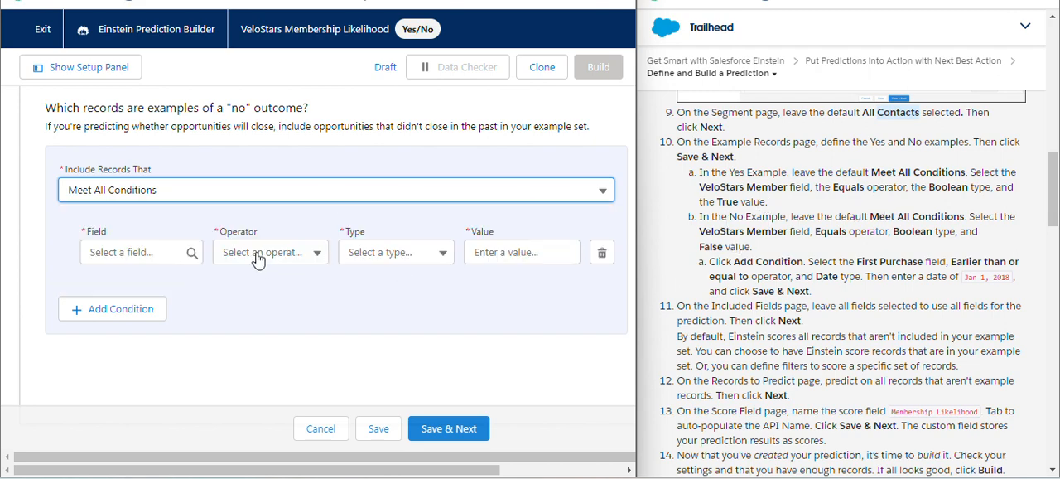
left_click(144, 254)
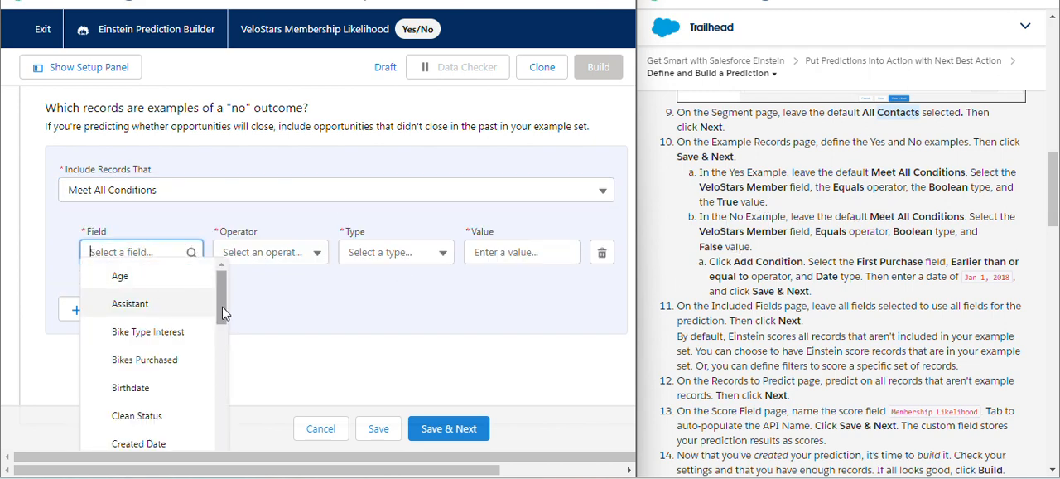
left_click_drag(217, 305, 208, 460)
scroll(218, 407, "down", 2)
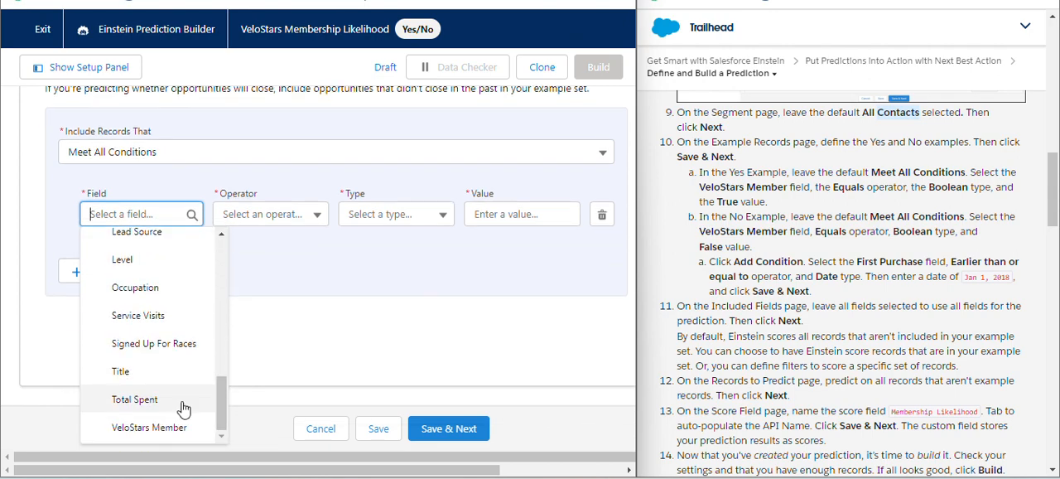
left_click(208, 433)
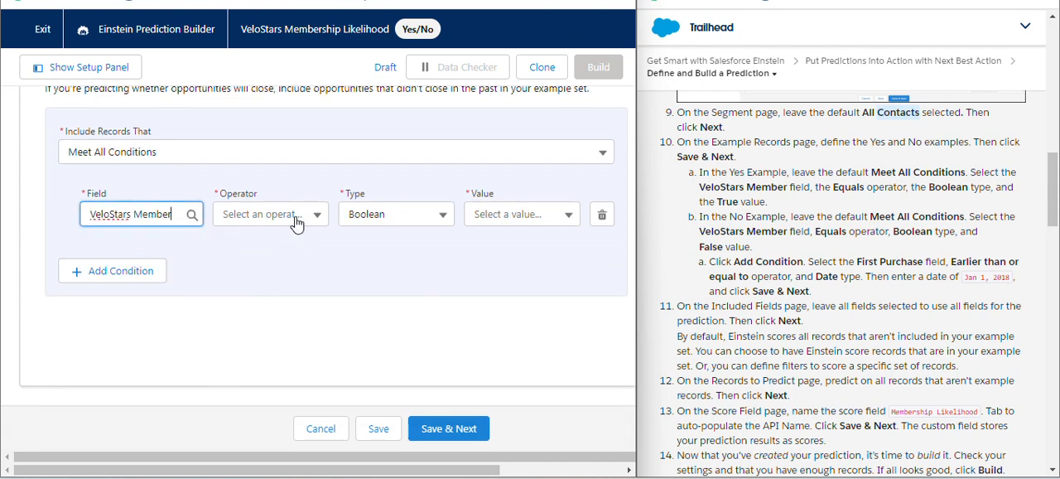
Complete the "no" example condition with the Equals operator and the value False, keeping the Boolean type
left_click(296, 217)
left_click(280, 242)
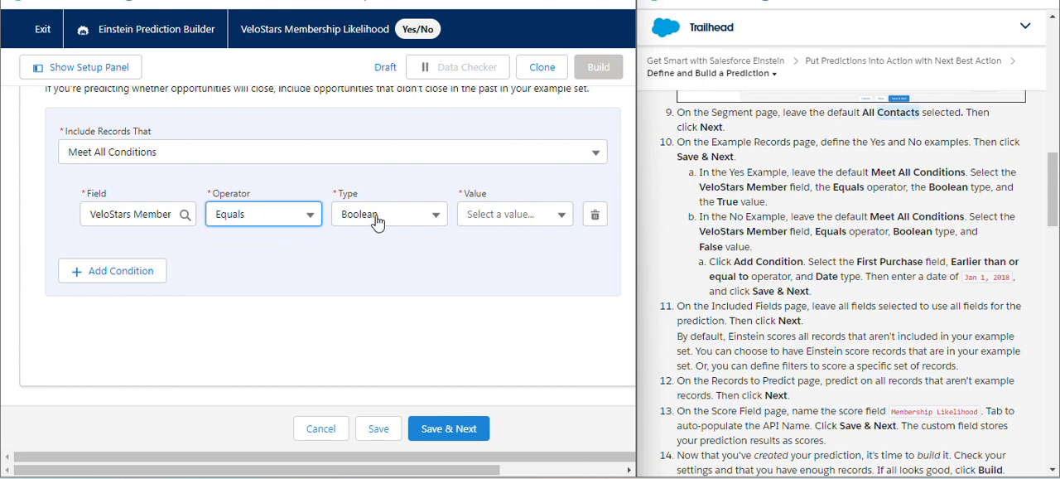
left_click(517, 217)
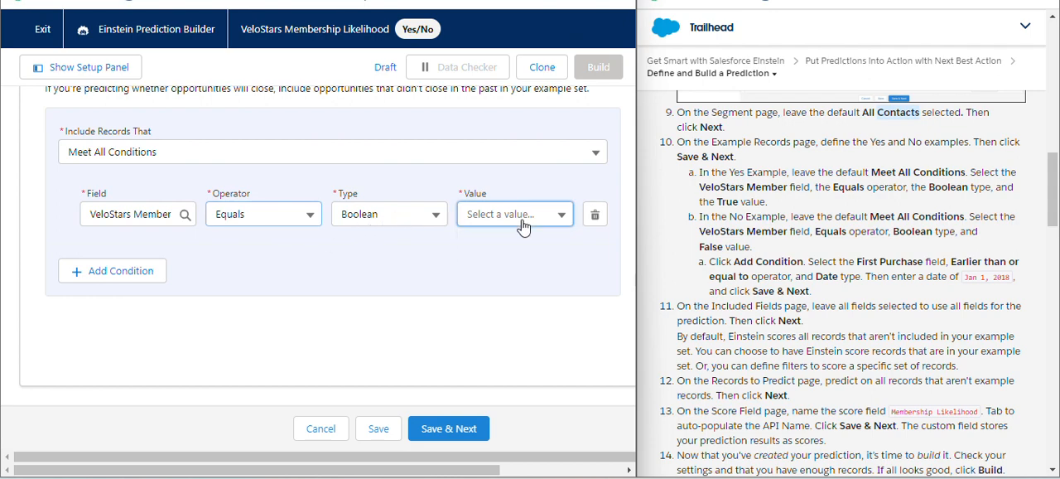
left_click(508, 247)
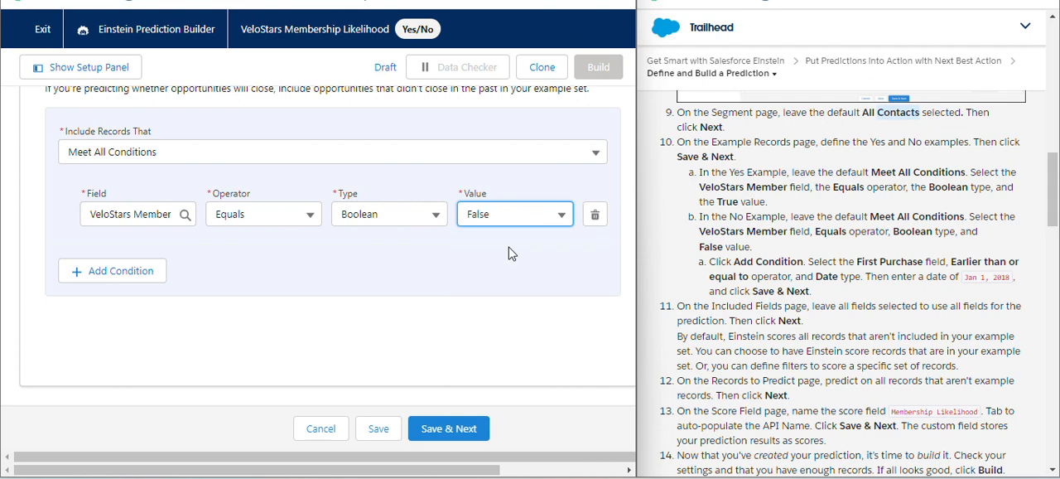
Add a second condition to the "no" outcome examples and choose First Purchase as its field
left_click(87, 276)
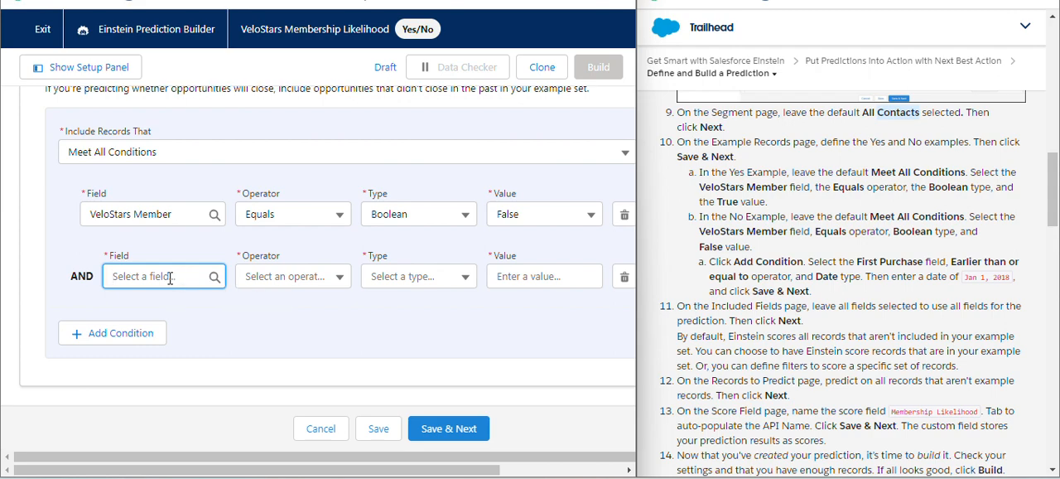
left_click(170, 277)
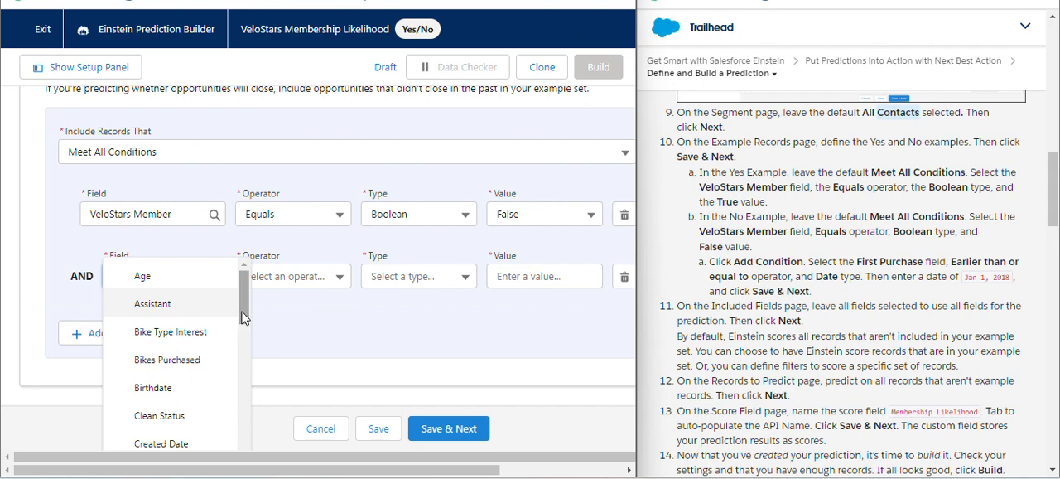
scroll(240, 319, "down", 3)
left_click_drag(254, 367, 248, 457)
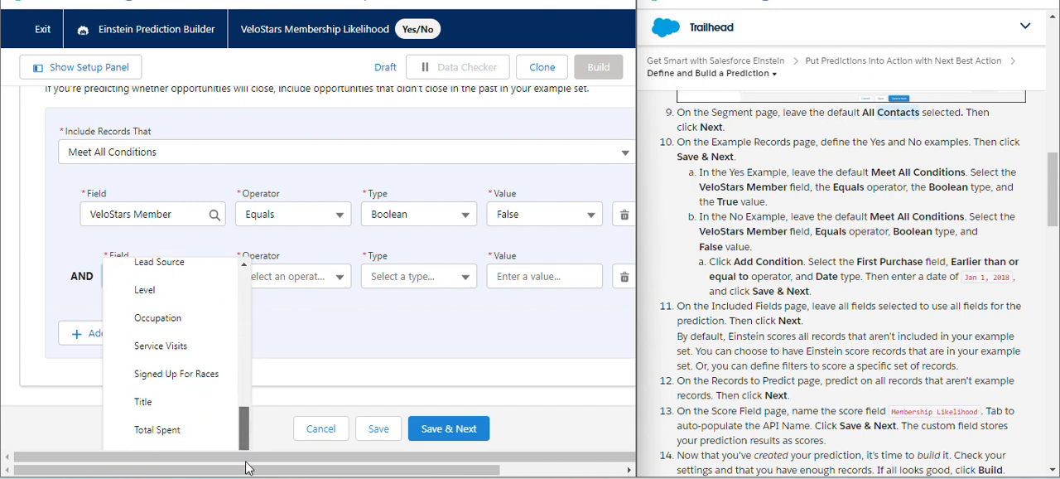
scroll(309, 367, "up", 5)
scroll(256, 377, "up", 3)
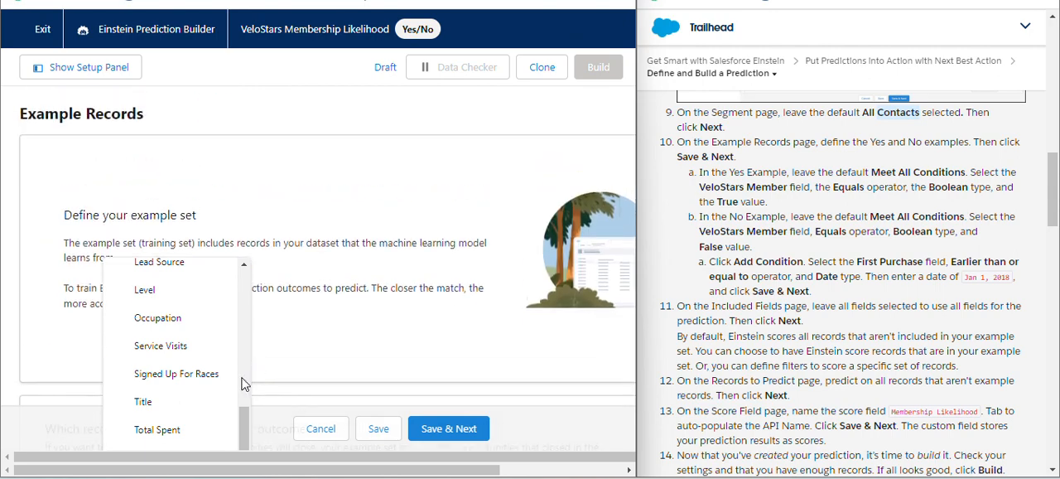
scroll(206, 322, "down", 5)
scroll(249, 414, "up", 3)
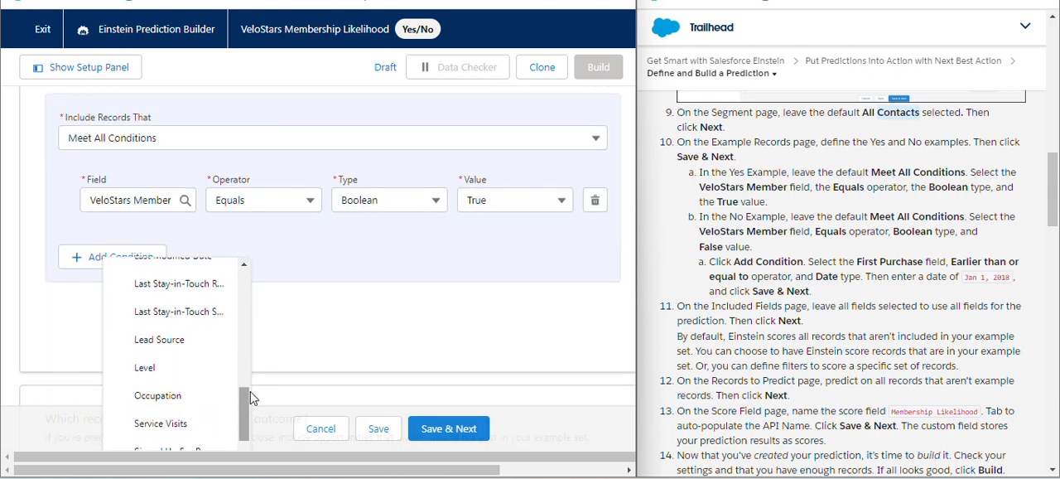
scroll(245, 356, "down", 3)
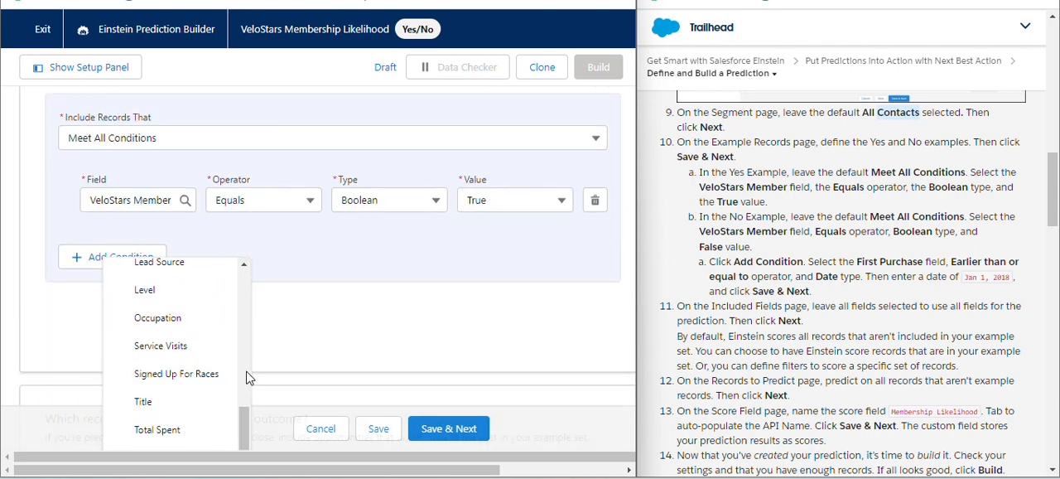
left_click_drag(245, 424, 249, 340)
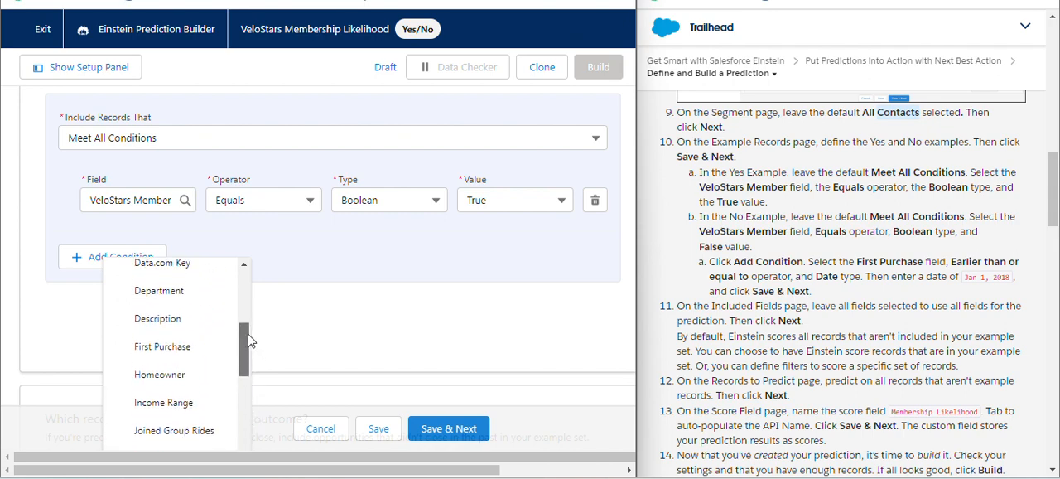
left_click(186, 356)
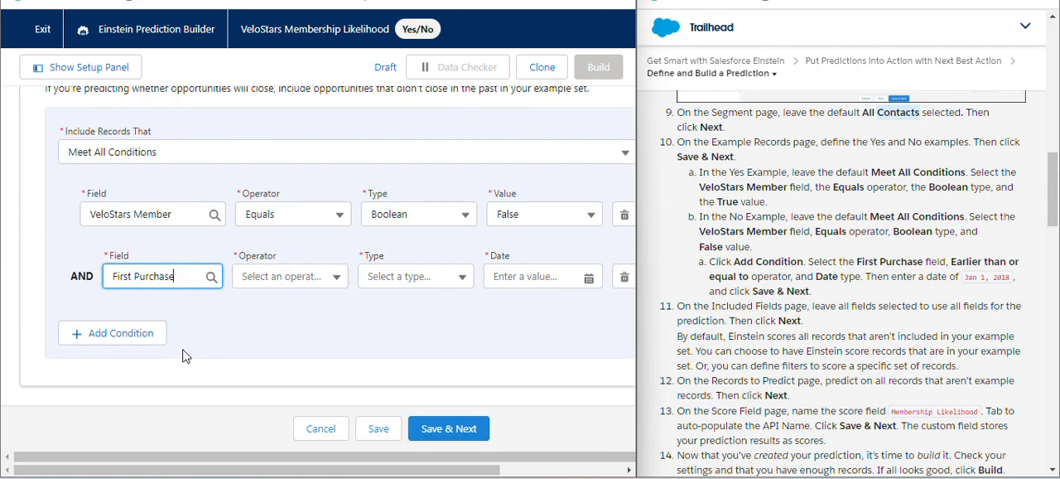
Set the First Purchase condition's operator to Earlier than or equal to and its type to Date, and open its date calendar
left_click(335, 277)
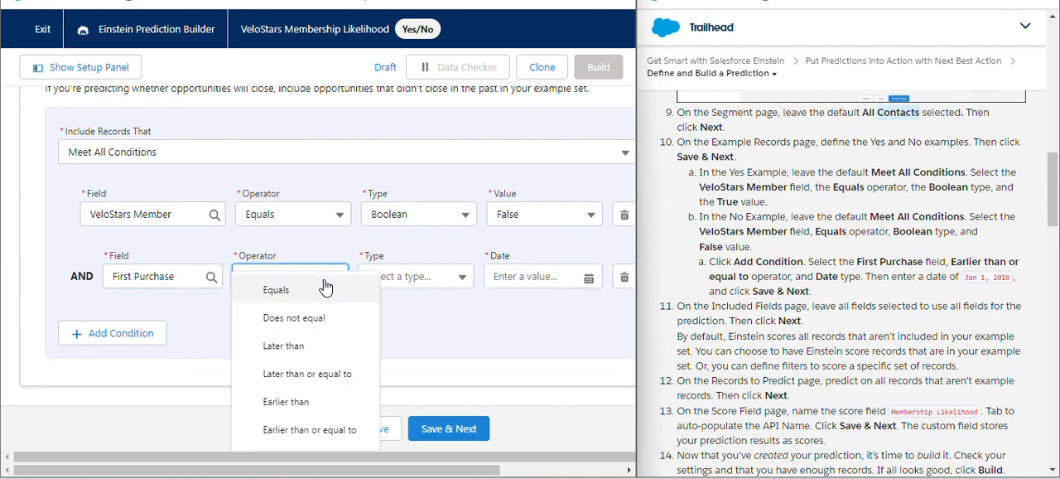
left_click(342, 434)
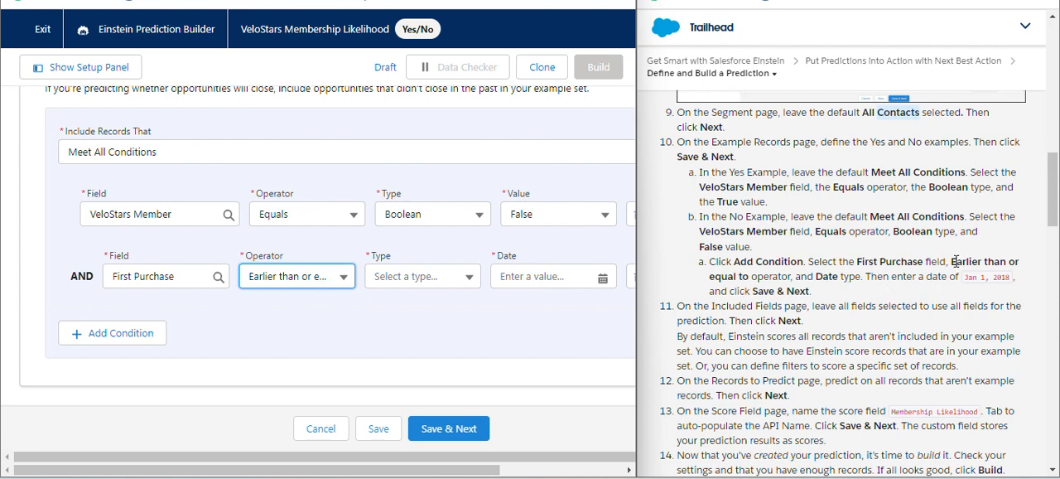
left_click_drag(952, 261, 812, 279)
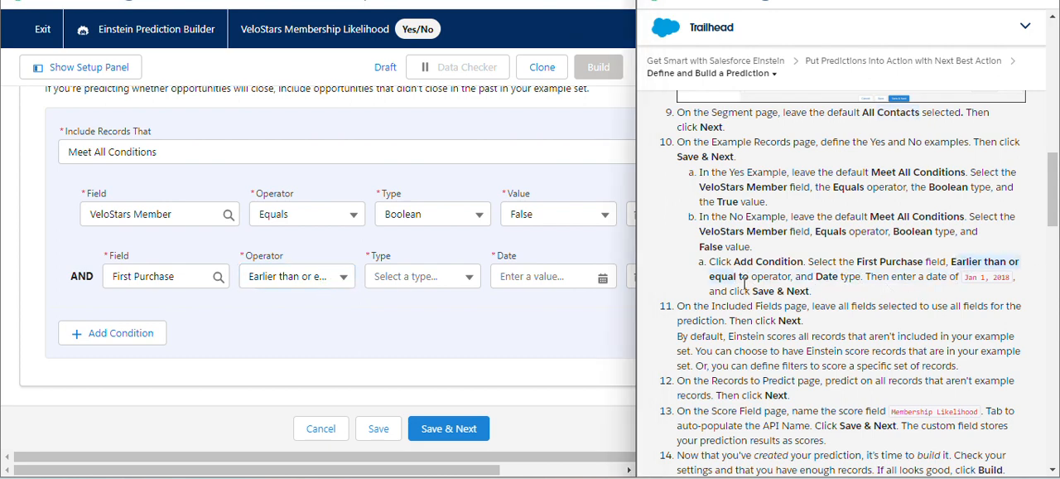
left_click(448, 280)
left_click(434, 337)
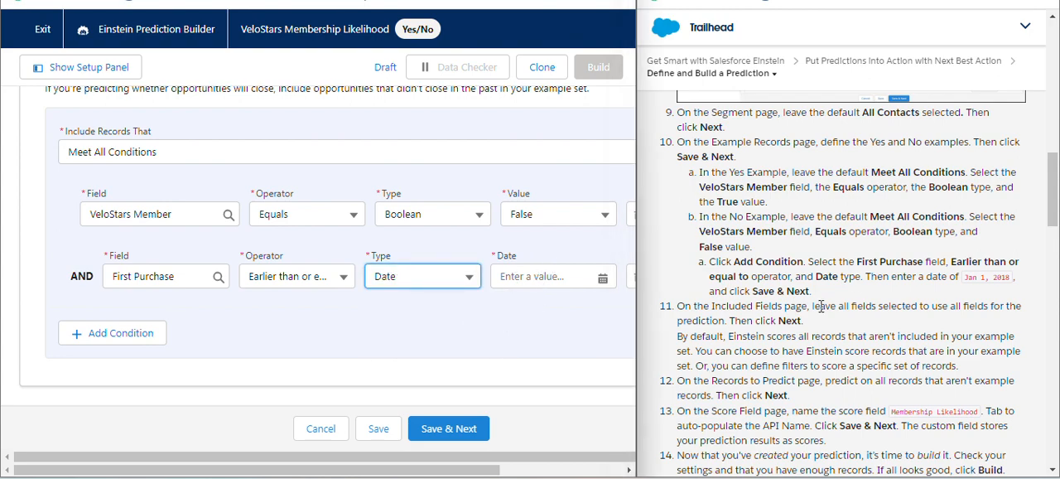
left_click(604, 279)
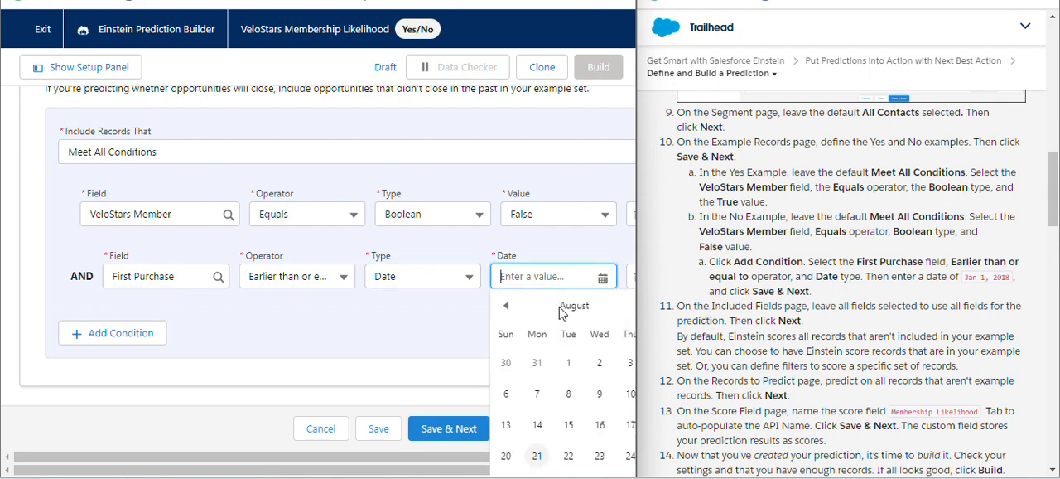
left_click_drag(440, 457, 526, 461)
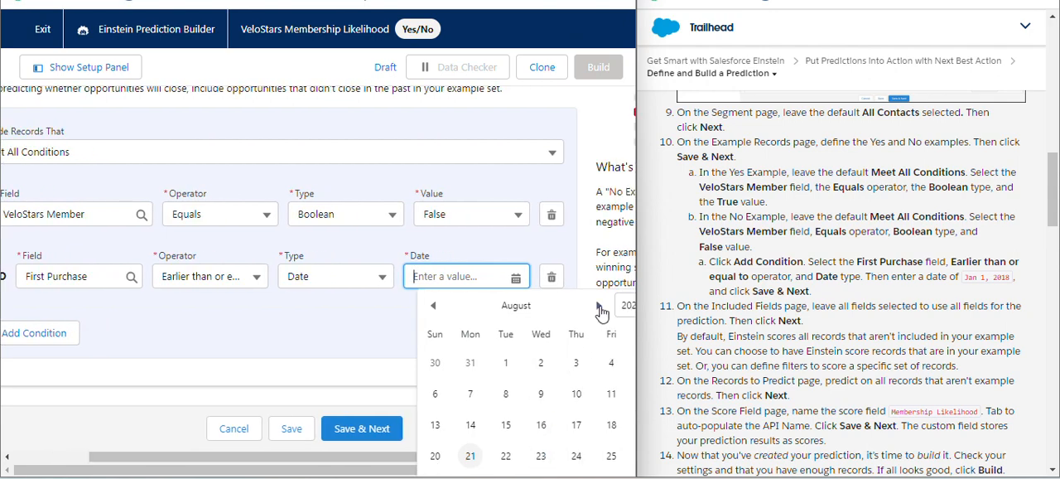
left_click(627, 305)
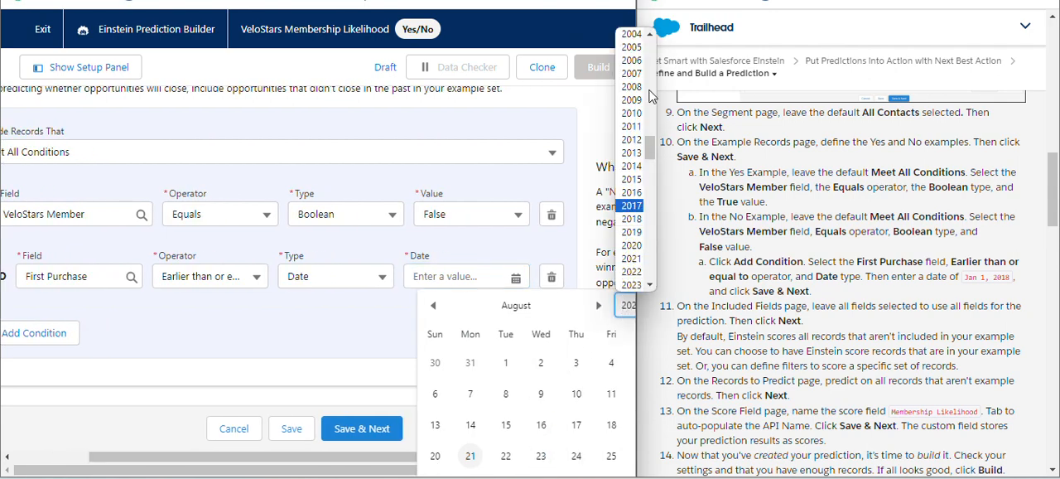
left_click(653, 37)
left_click(653, 37)
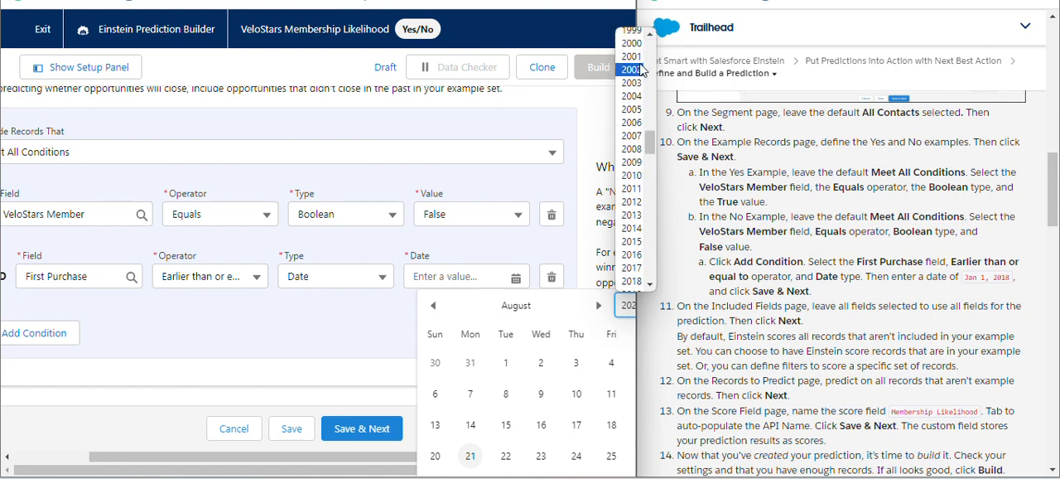
left_click(638, 68)
left_click(626, 305)
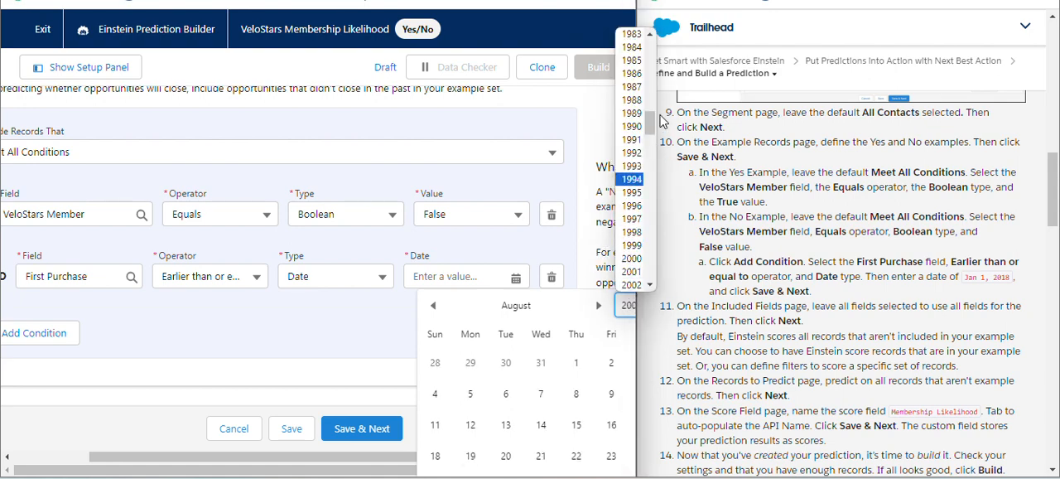
left_click(631, 273)
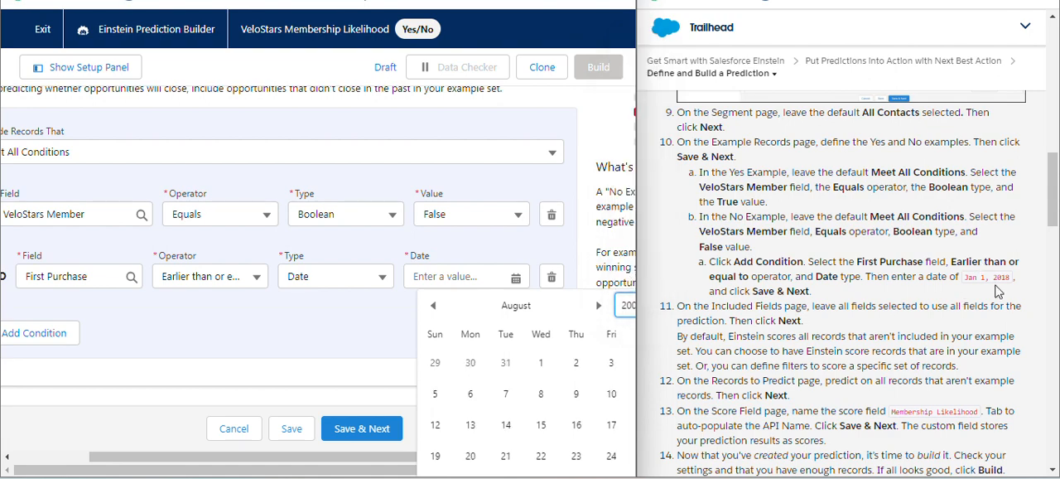
scroll(873, 332, "up", 1)
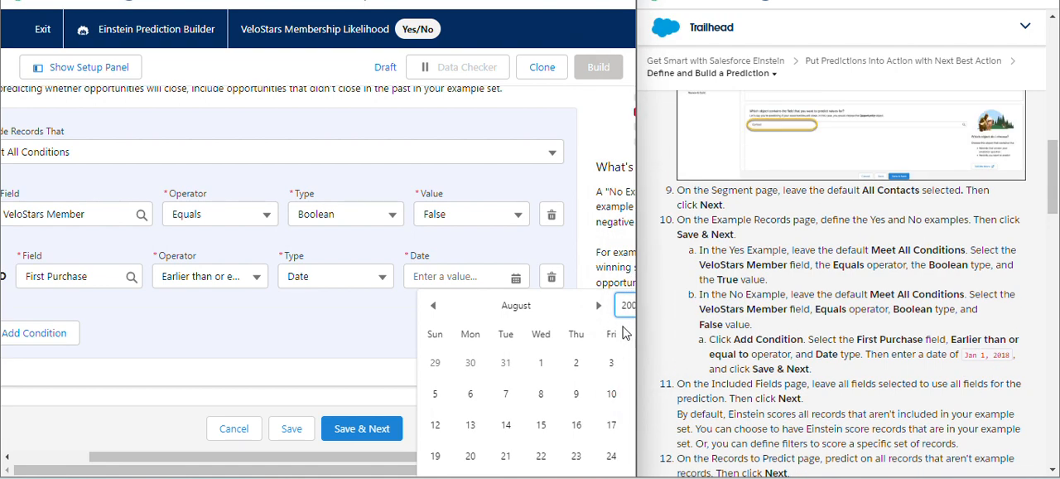
Set the First Purchase condition's date to January 1, 2018, and save the example records, continuing to the Included Fields page
left_click(626, 308)
scroll(650, 286, "down", 6)
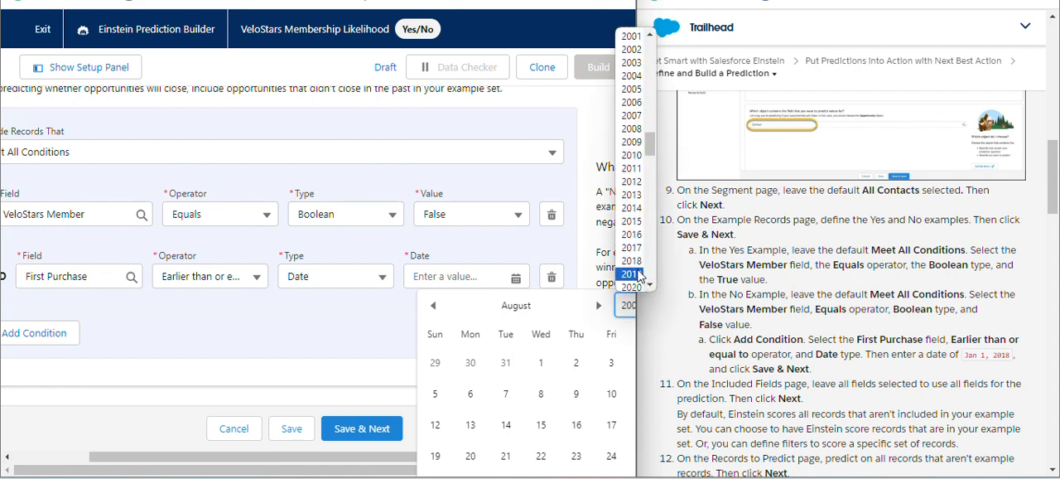
left_click(631, 261)
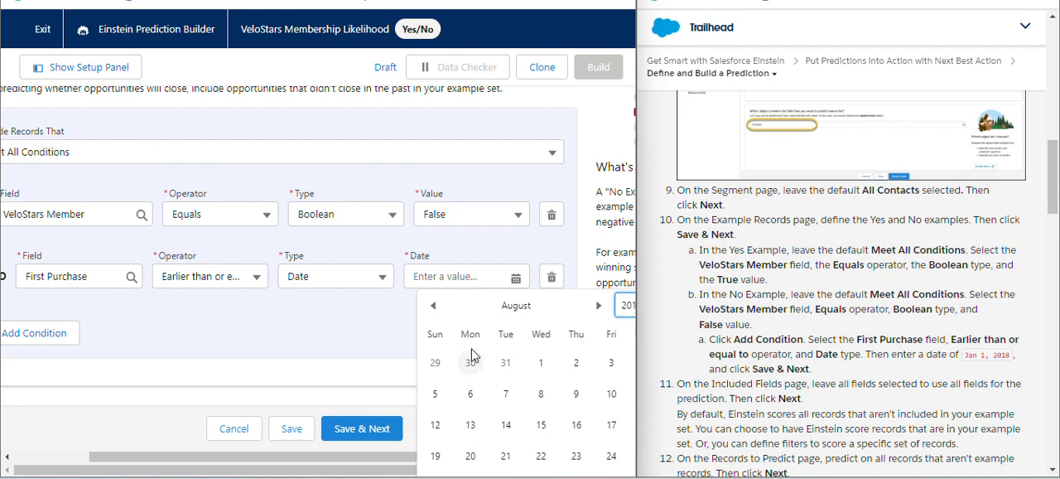
left_click(441, 308)
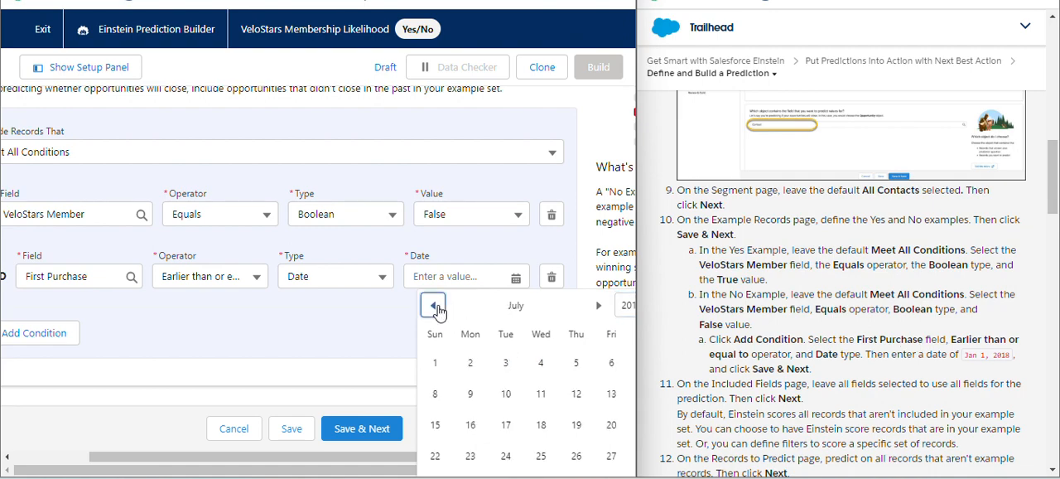
left_click(439, 309)
left_click(440, 309)
left_click(439, 309)
left_click(438, 310)
left_click(438, 309)
left_click(438, 310)
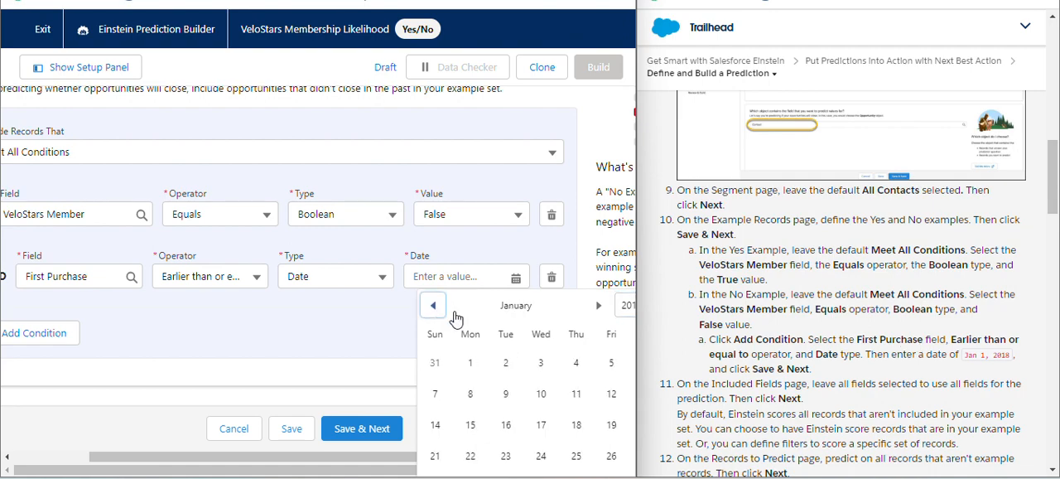
left_click(474, 375)
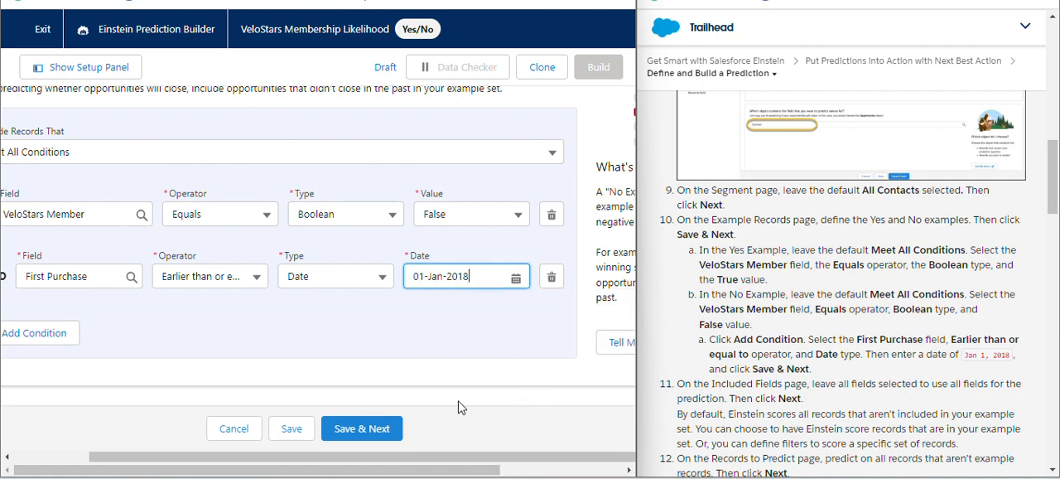
left_click(367, 428)
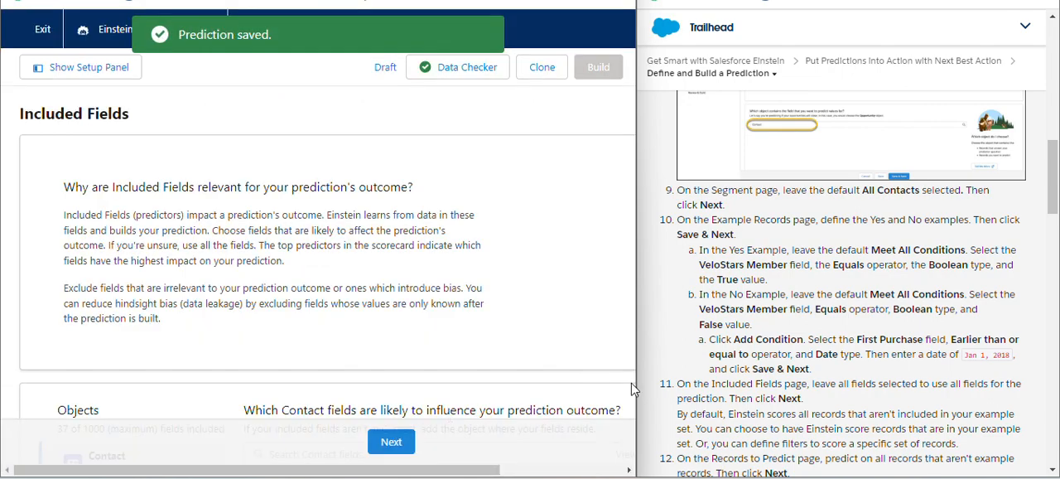
Keep all included fields and the option to predict all records that aren't example records, continuing to the Score Field page
left_click(396, 441)
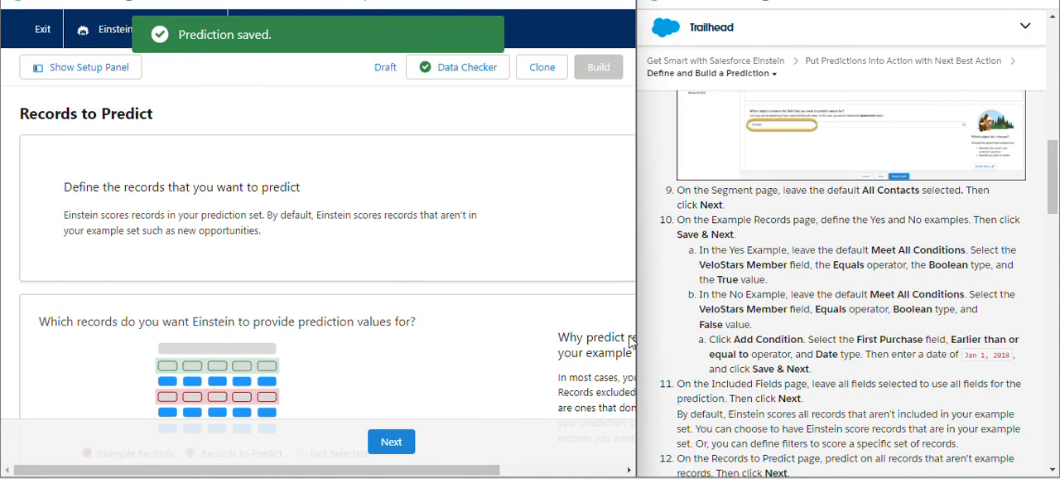
scroll(819, 399, "down", 5)
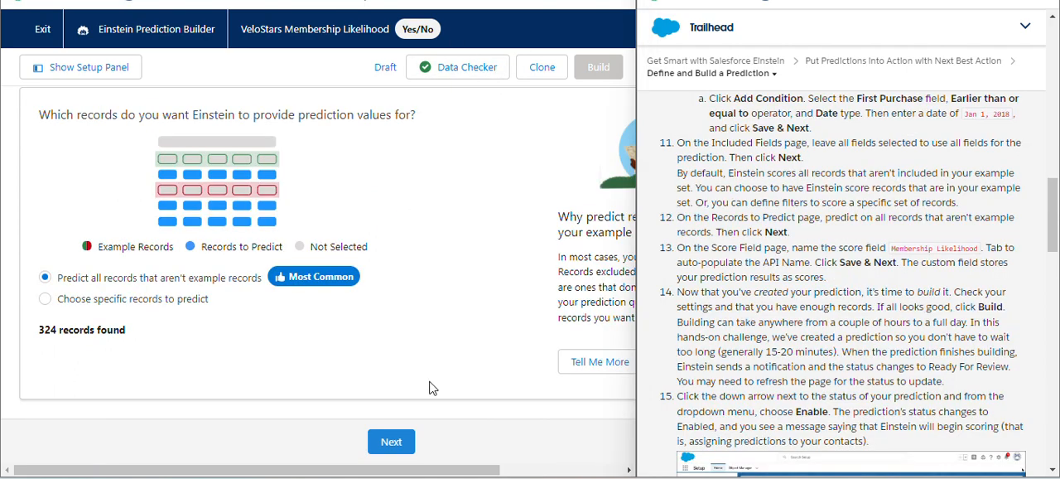
left_click(401, 441)
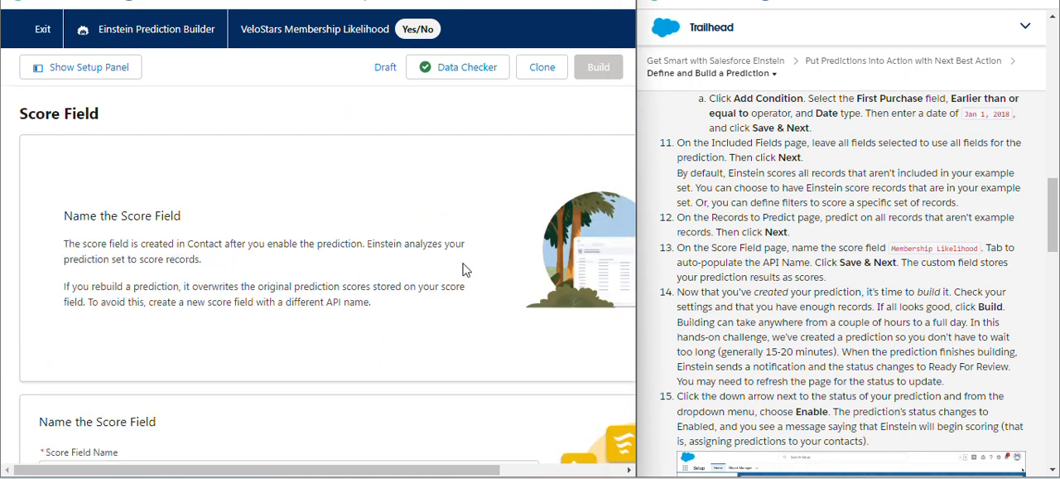
Name the score field Membership Likelihood, as given in the Trailhead instructions, and auto-populate its API name
scroll(464, 269, "down", 2)
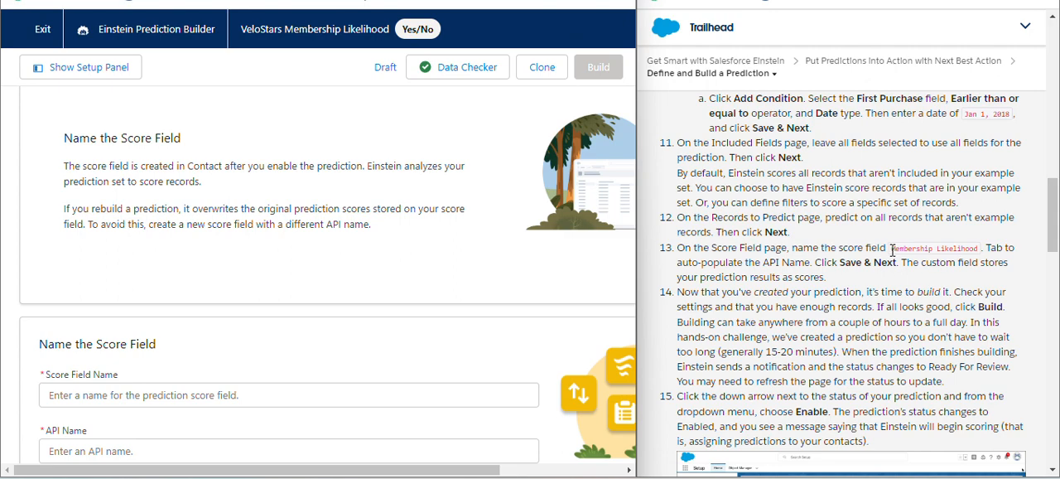
left_click_drag(891, 254, 955, 247)
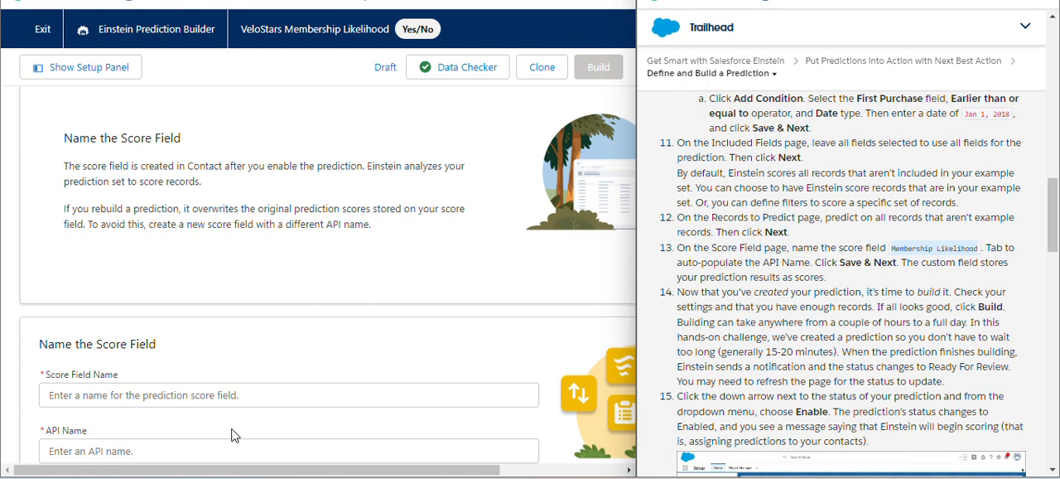
left_click(247, 395)
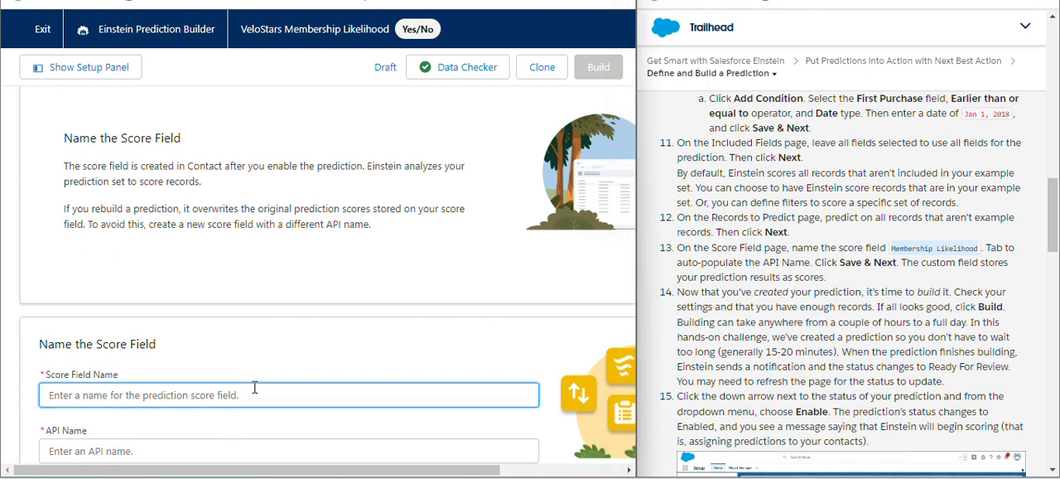
type("Membership Likelihood")
key("Tab")
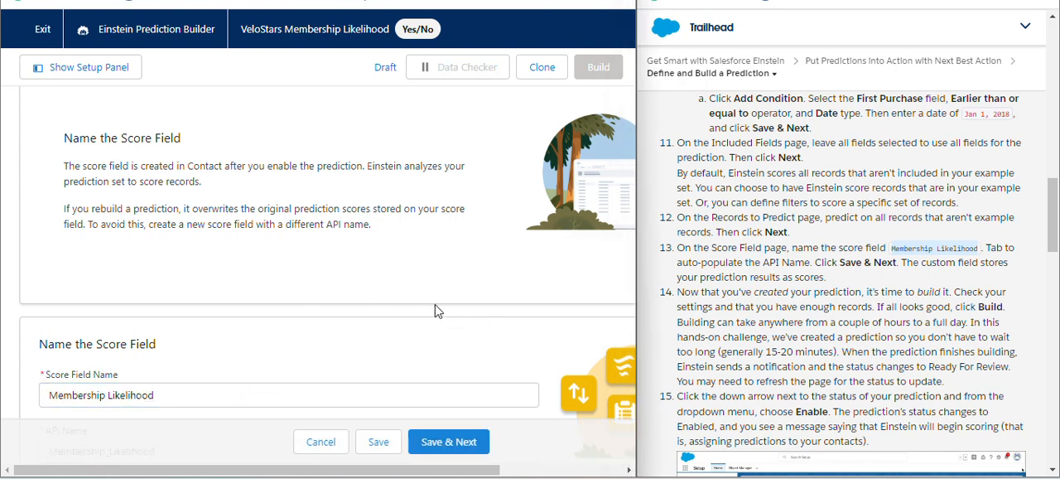
Check the score field's name and API name, and save them, continuing to the Review & Build page
scroll(435, 305, "down", 4)
scroll(348, 305, "up", 4)
scroll(349, 306, "down", 1)
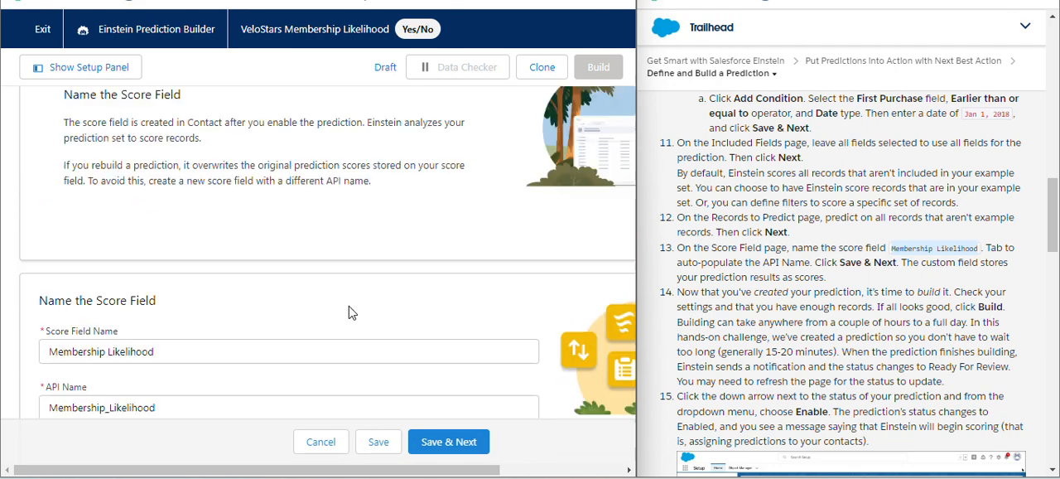
scroll(349, 312, "up", 3)
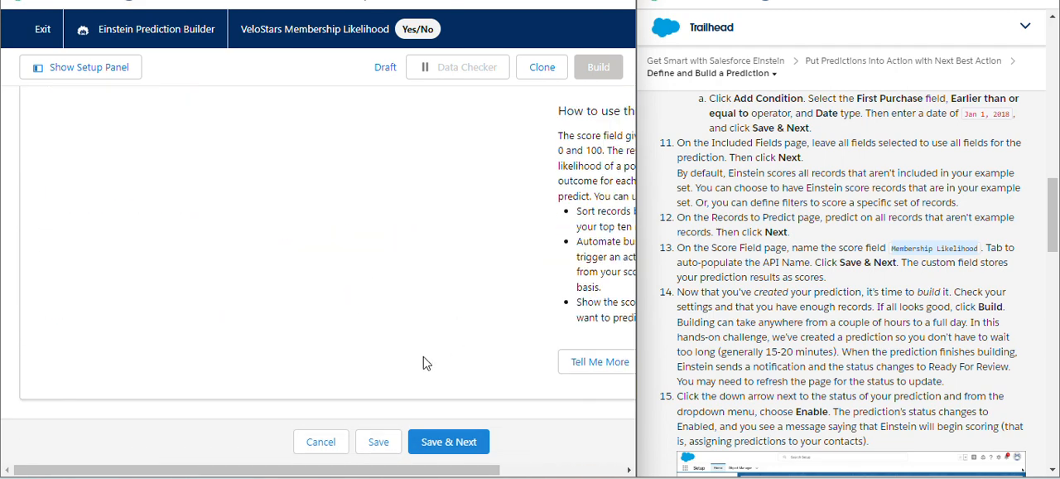
left_click_drag(464, 471, 586, 471)
scroll(623, 356, "up", 3)
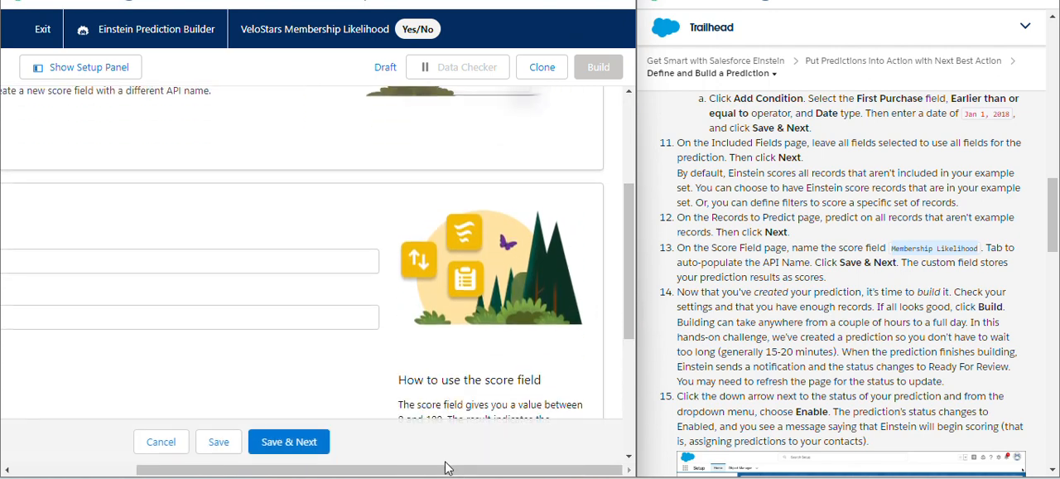
left_click_drag(445, 470, 308, 458)
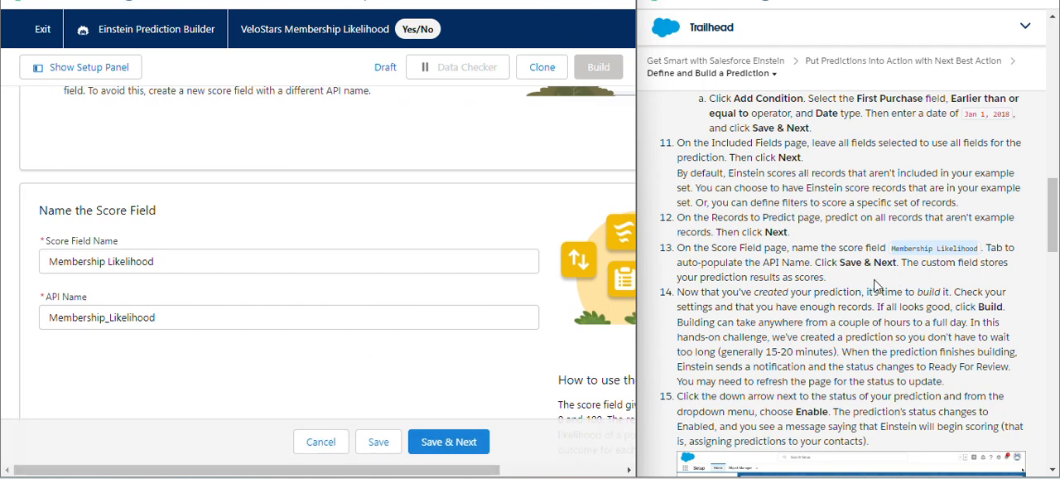
scroll(840, 327, "down", 7)
left_click(469, 441)
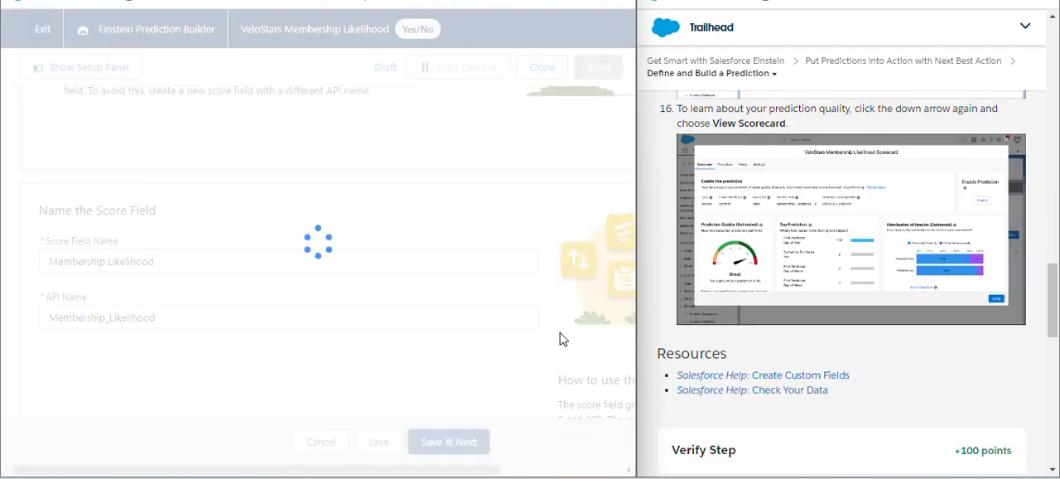
left_click_drag(1053, 287, 1055, 224)
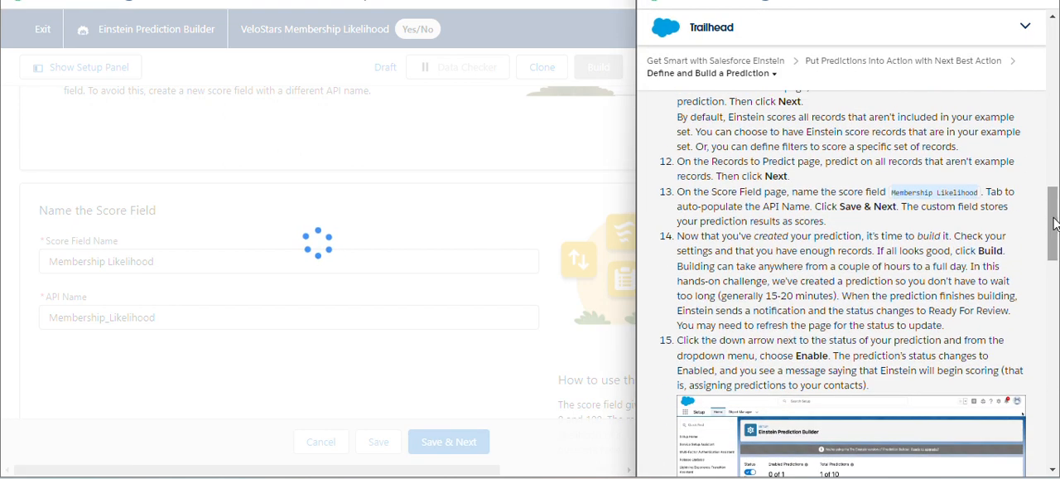
left_click_drag(838, 207, 890, 205)
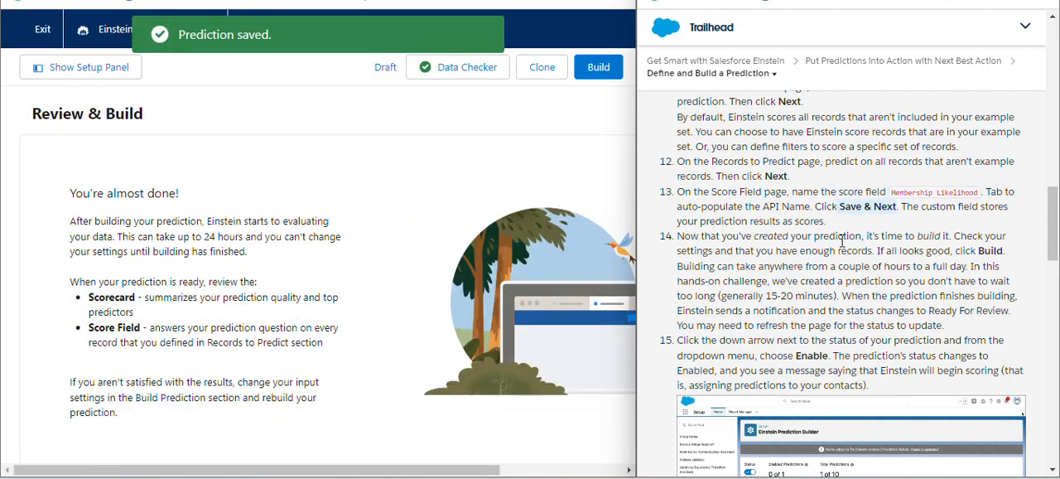
Review the prediction's settings summary, and build the VeloStars Membership Likelihood prediction, confirming the build
scroll(475, 373, "down", 10)
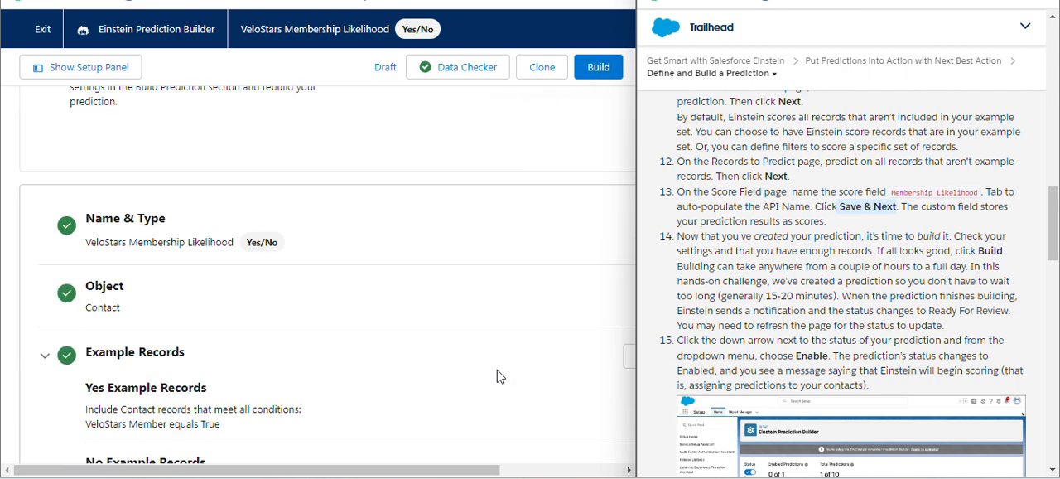
scroll(439, 397, "up", 1)
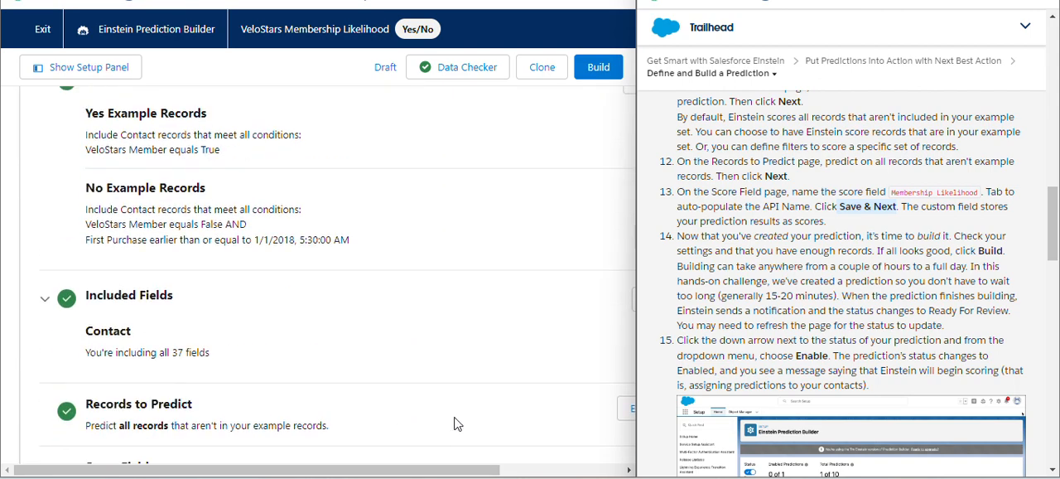
scroll(455, 423, "down", 1)
scroll(575, 439, "right", 4)
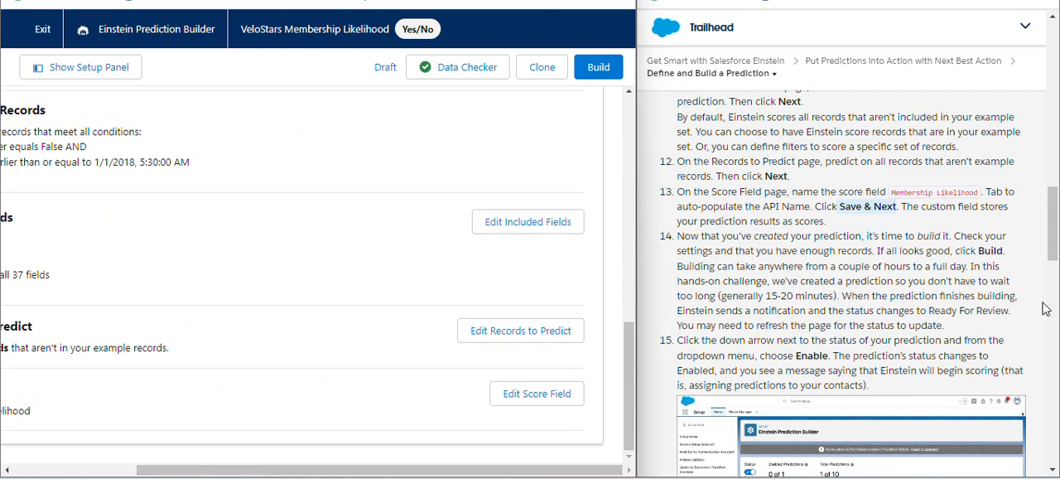
left_click_drag(985, 251, 1006, 251)
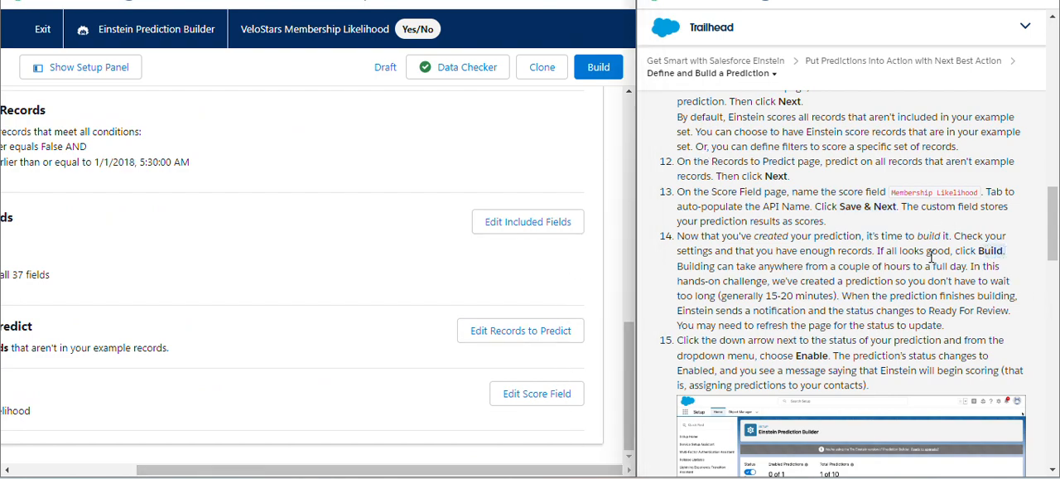
left_click(597, 76)
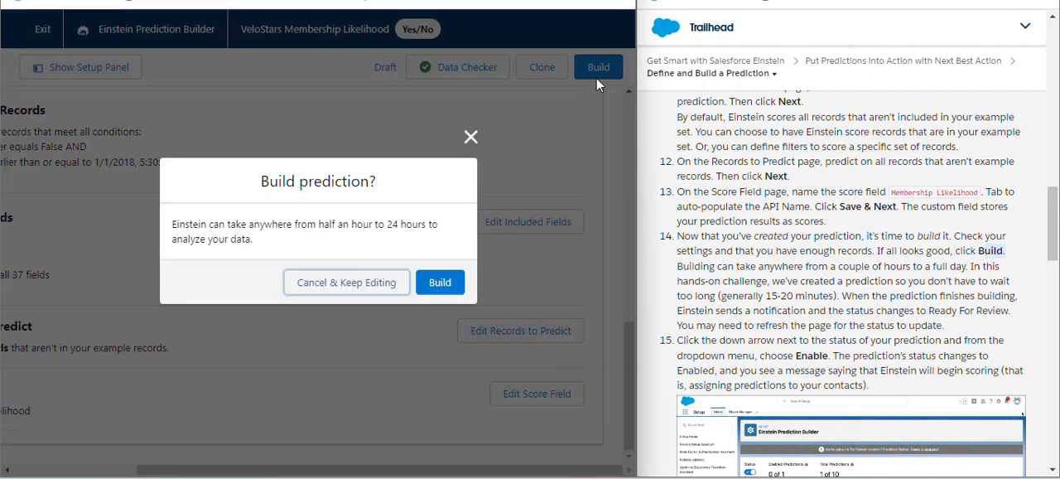
left_click(441, 285)
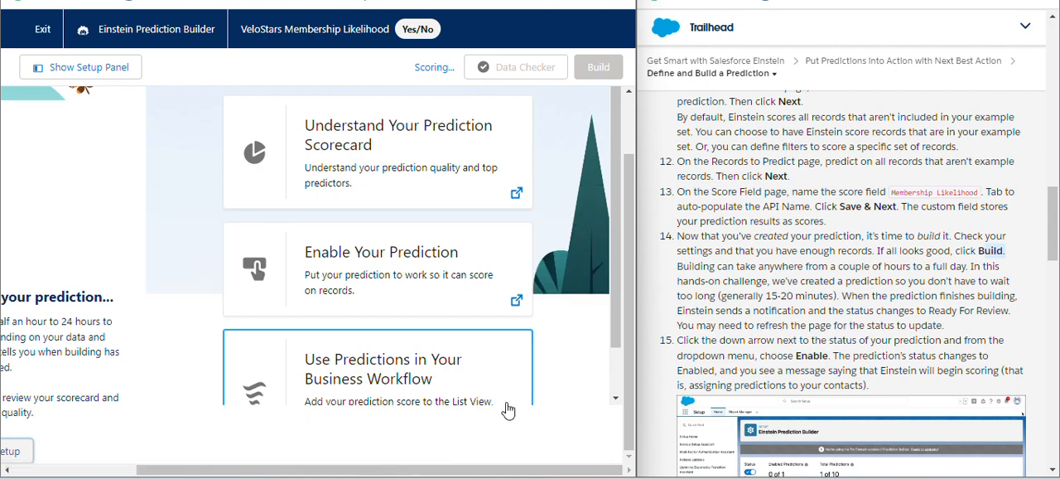
Look over the What's Next suggestions for the prediction being built and the Guided Setup outline, closing the outline at the end
left_click_drag(472, 474, 273, 445)
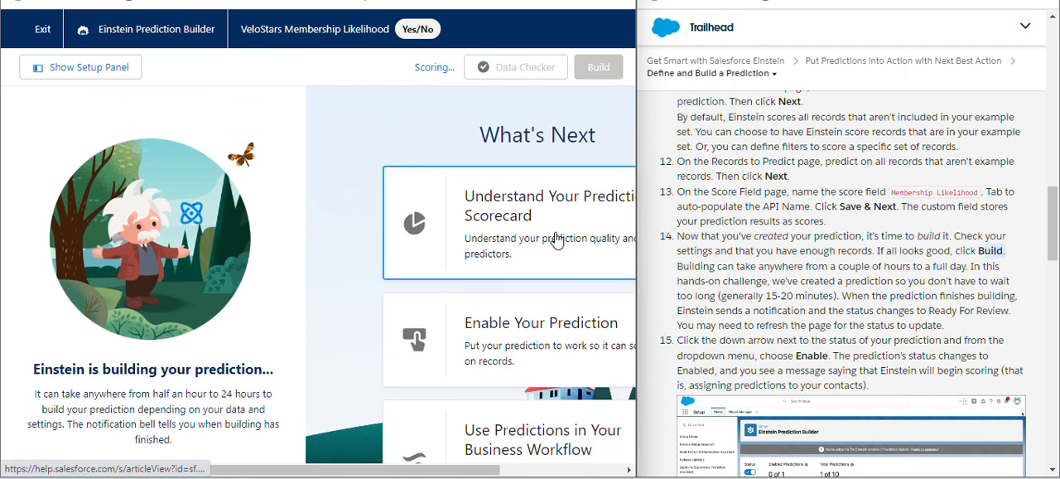
left_click_drag(473, 470, 606, 473)
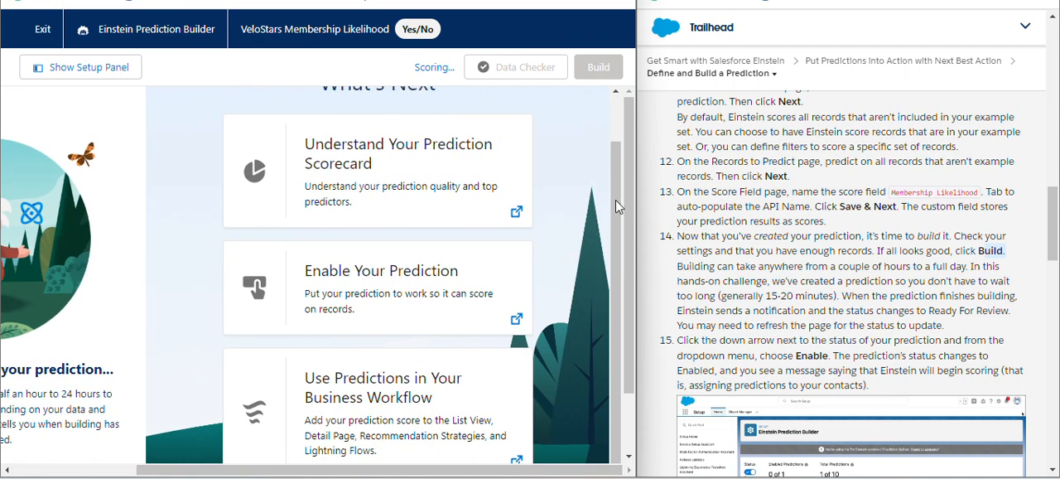
scroll(615, 205, "up", 1)
scroll(951, 364, "down", 2)
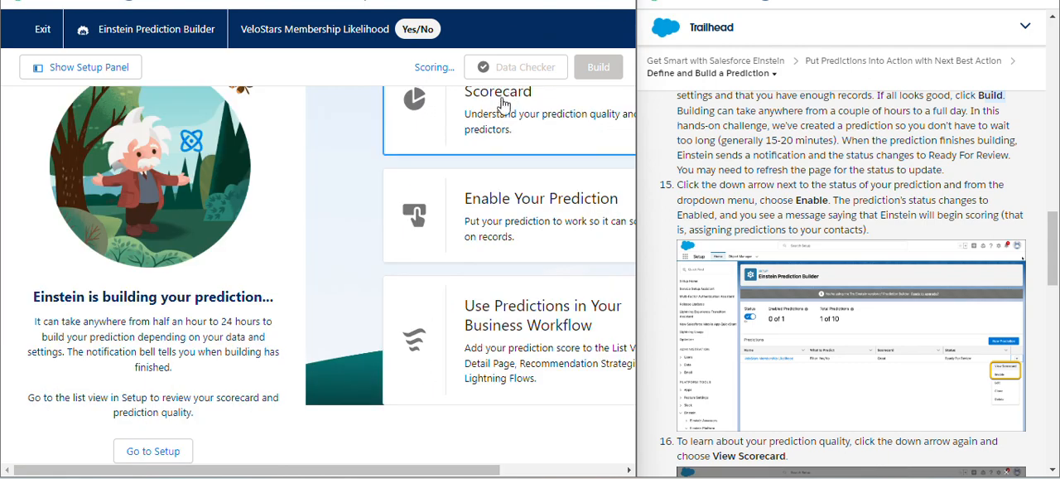
left_click(89, 67)
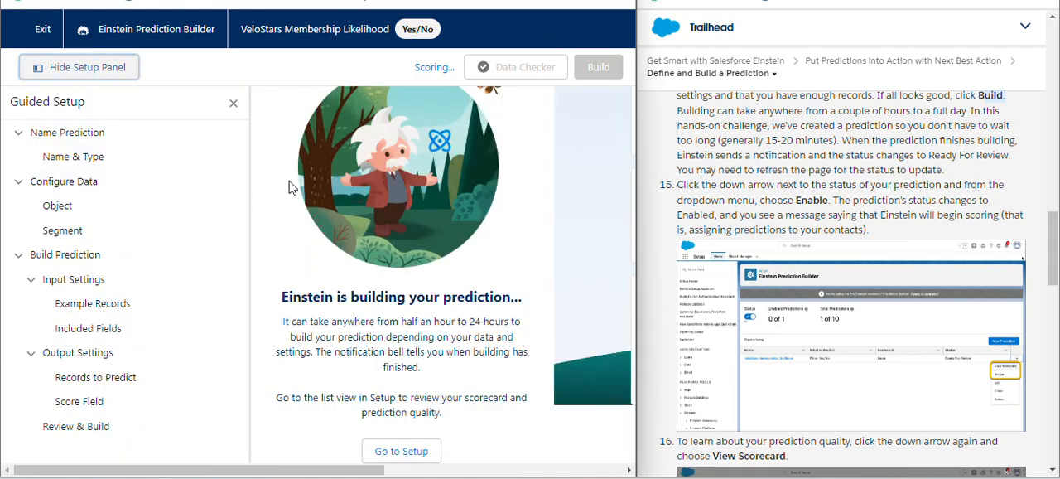
left_click(80, 69)
left_click(108, 70)
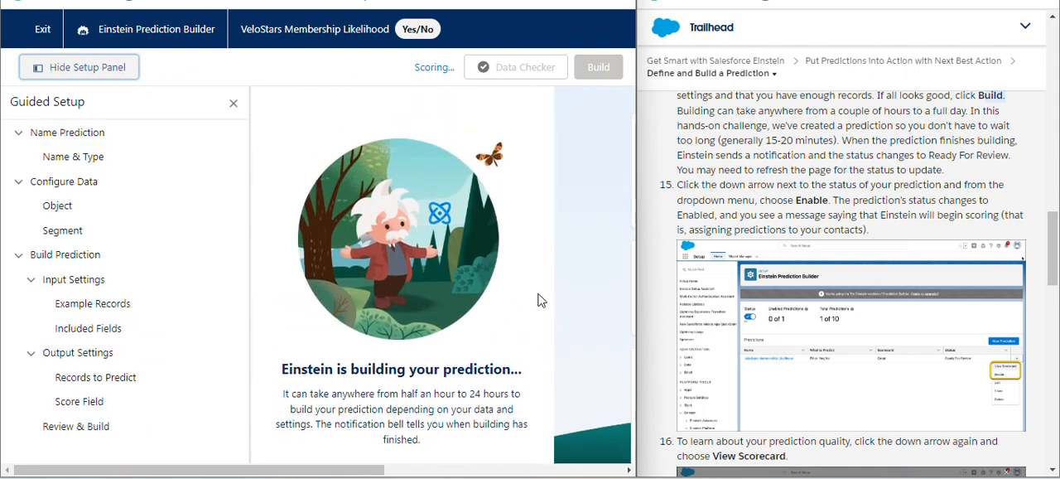
scroll(459, 446, "up", 2)
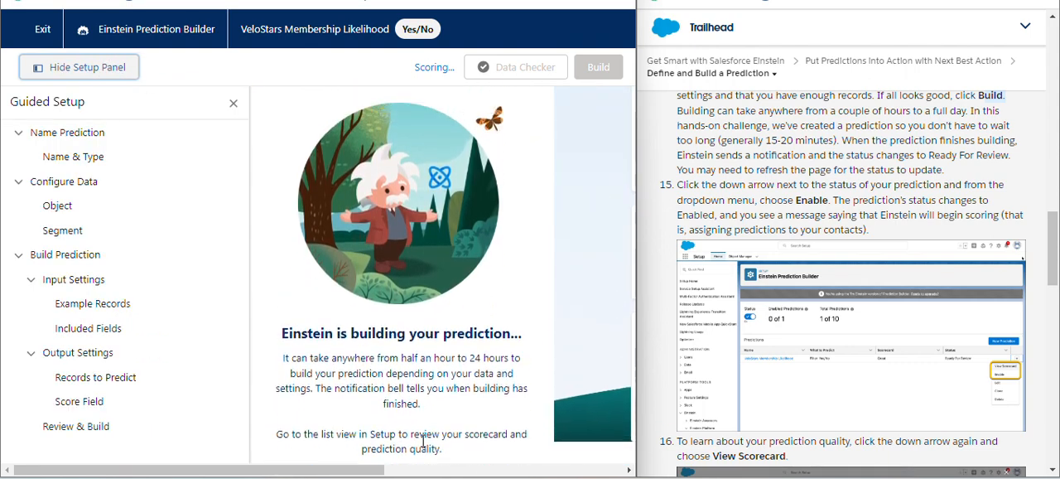
left_click(233, 103)
Exit to the Einstein Prediction Builder setup page, and check the VeloStars Membership Likelihood prediction's status and available actions
left_click(20, 30)
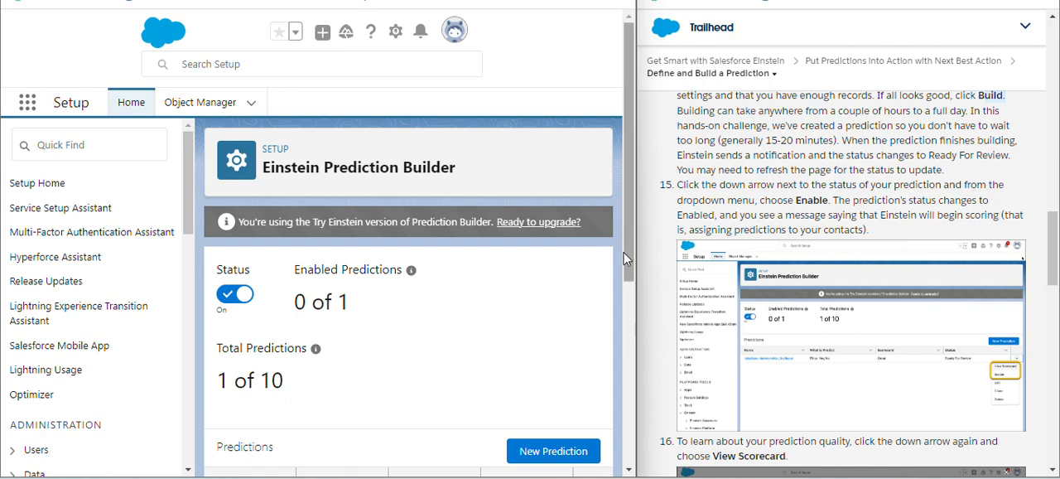
scroll(625, 259, "down", 3)
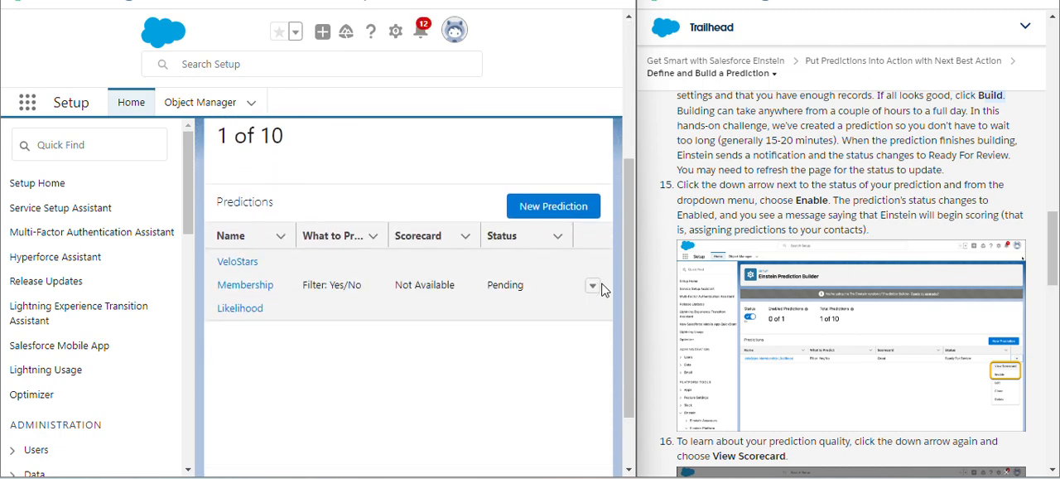
left_click(593, 287)
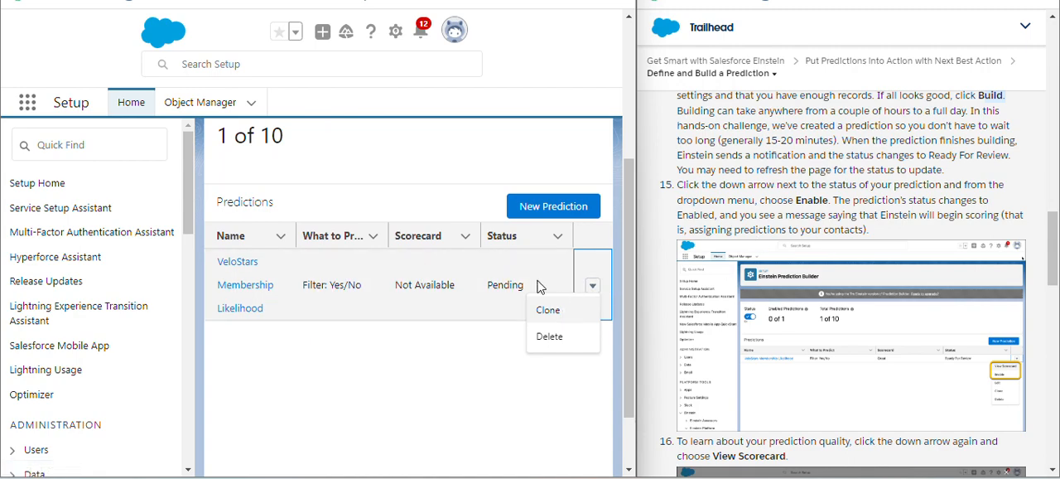
left_click(437, 391)
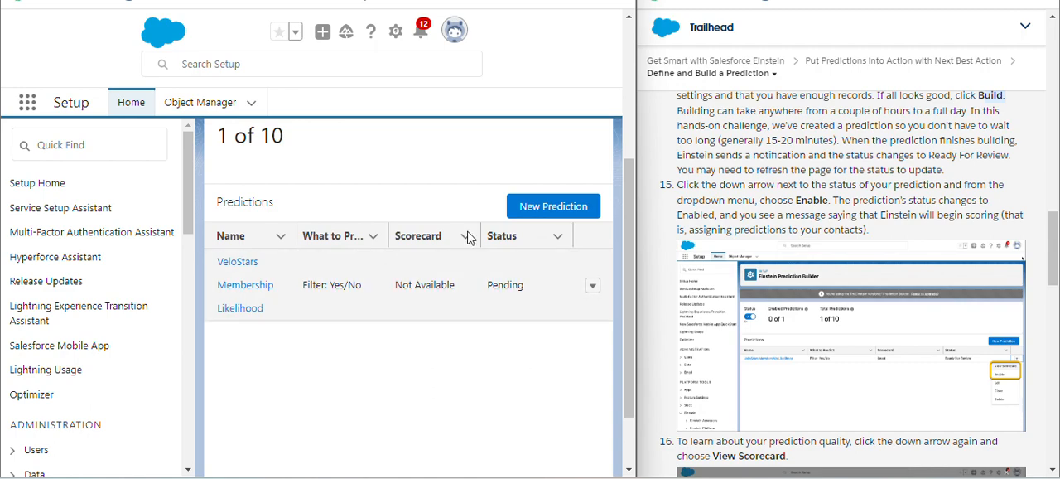
Submit the Define and Build a Prediction step for verification in Trailhead to earn its 100 points
scroll(516, 33, "up", 3)
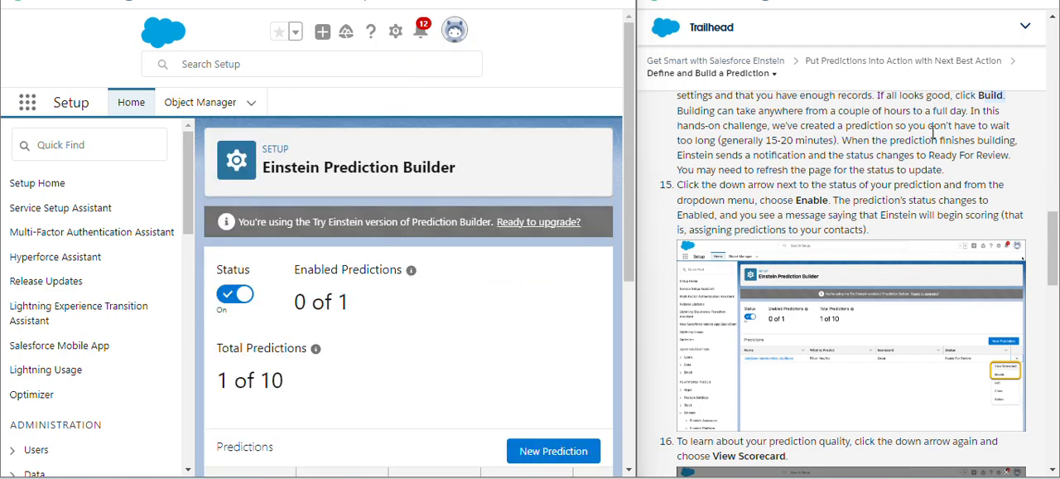
scroll(1013, 240, "down", 10)
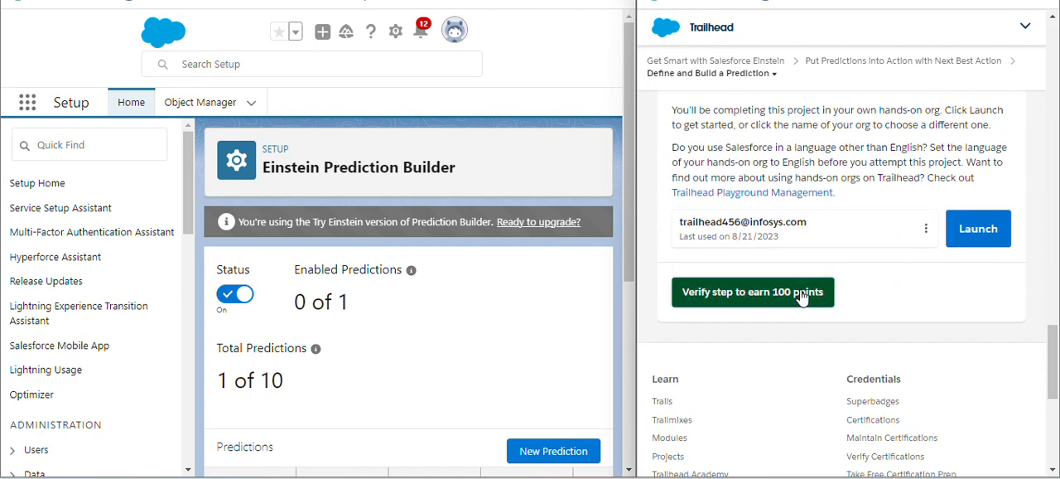
left_click(807, 296)
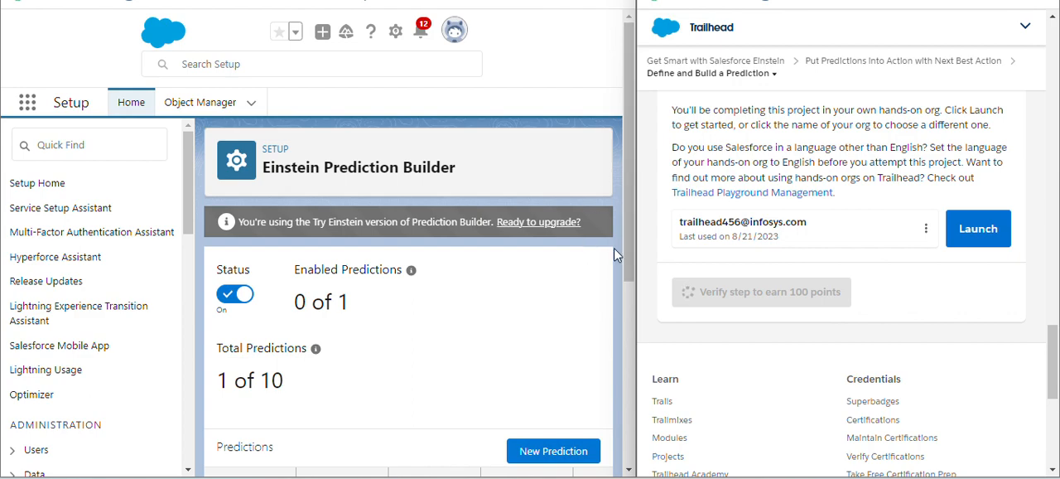